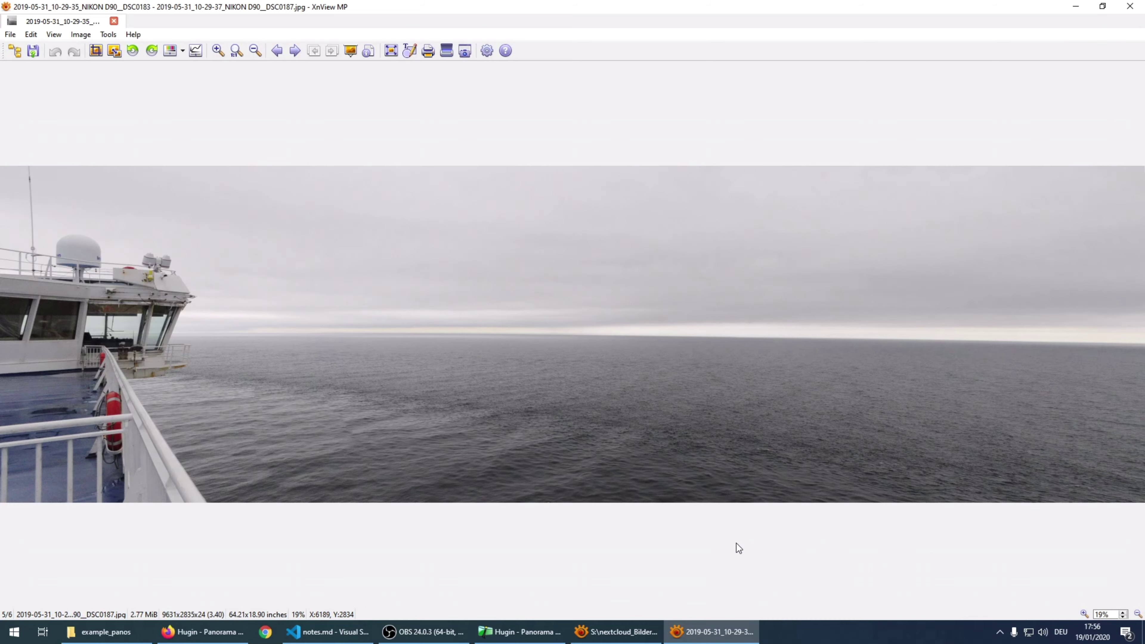
- Switch to Firefox, examine the Hugin homepage's introduction and Status section, and minimize the browser
click(196, 637)
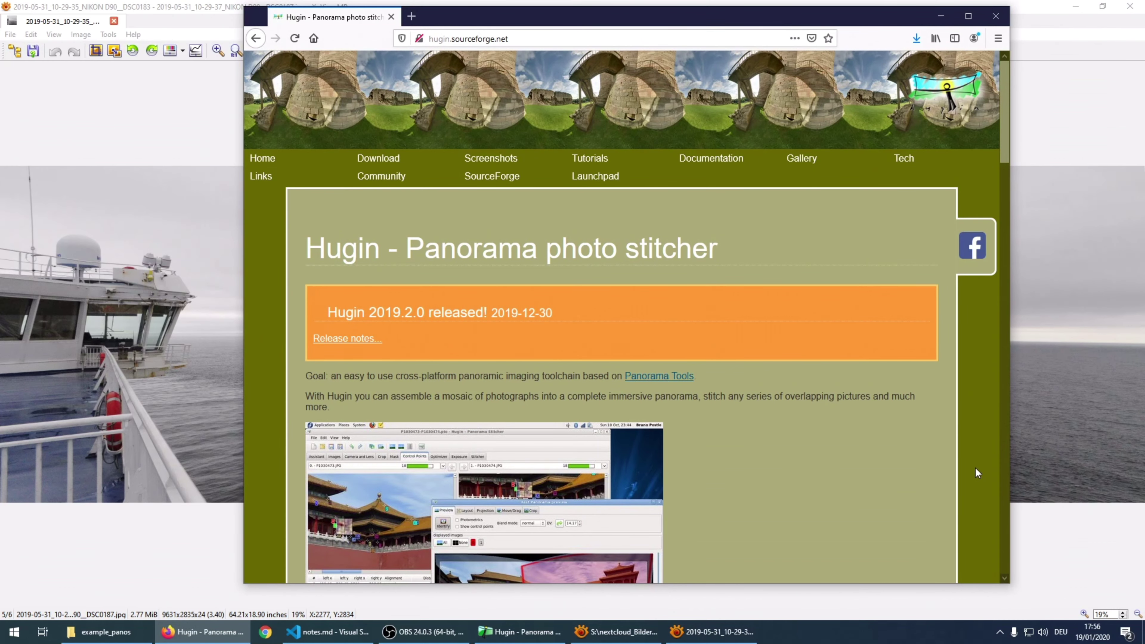
scroll(976, 469, down, 5)
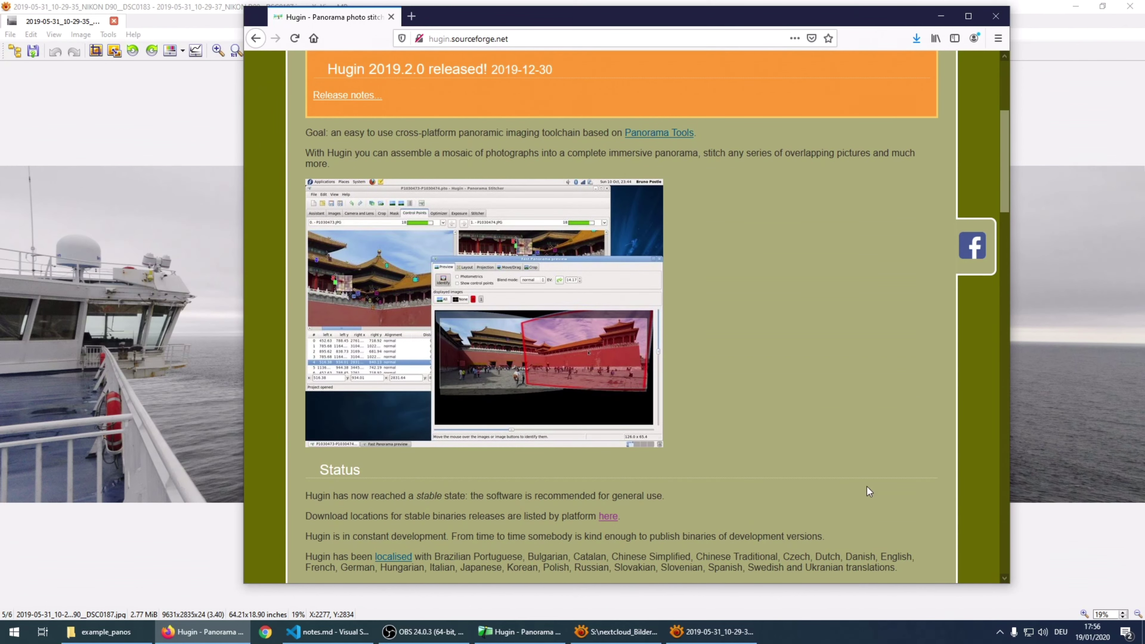
scroll(843, 473, down, 1)
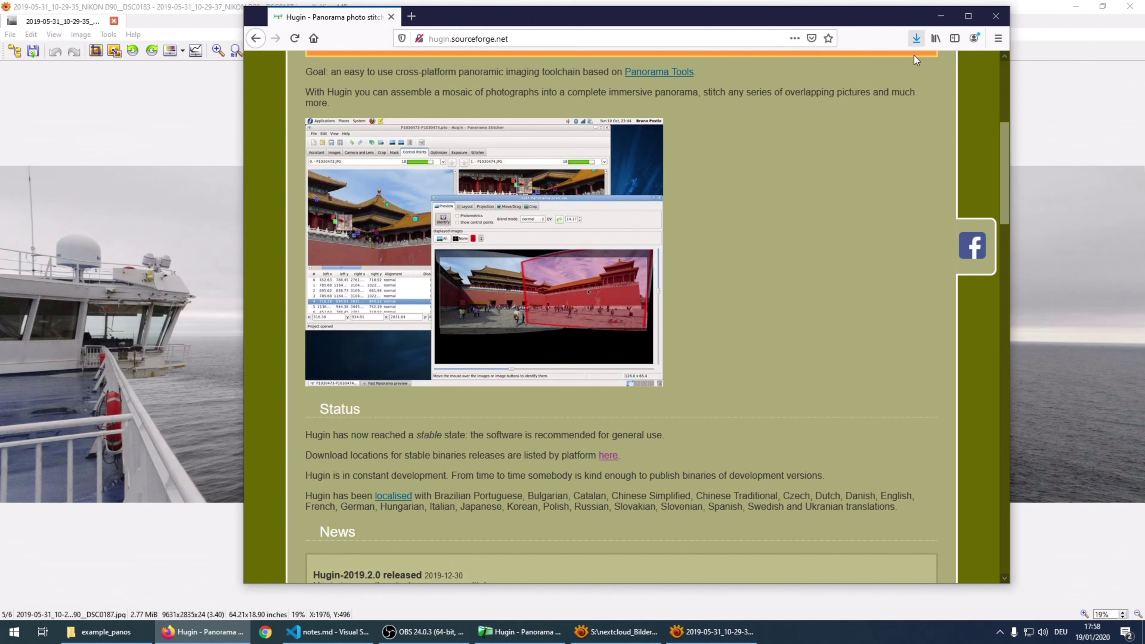
click(941, 15)
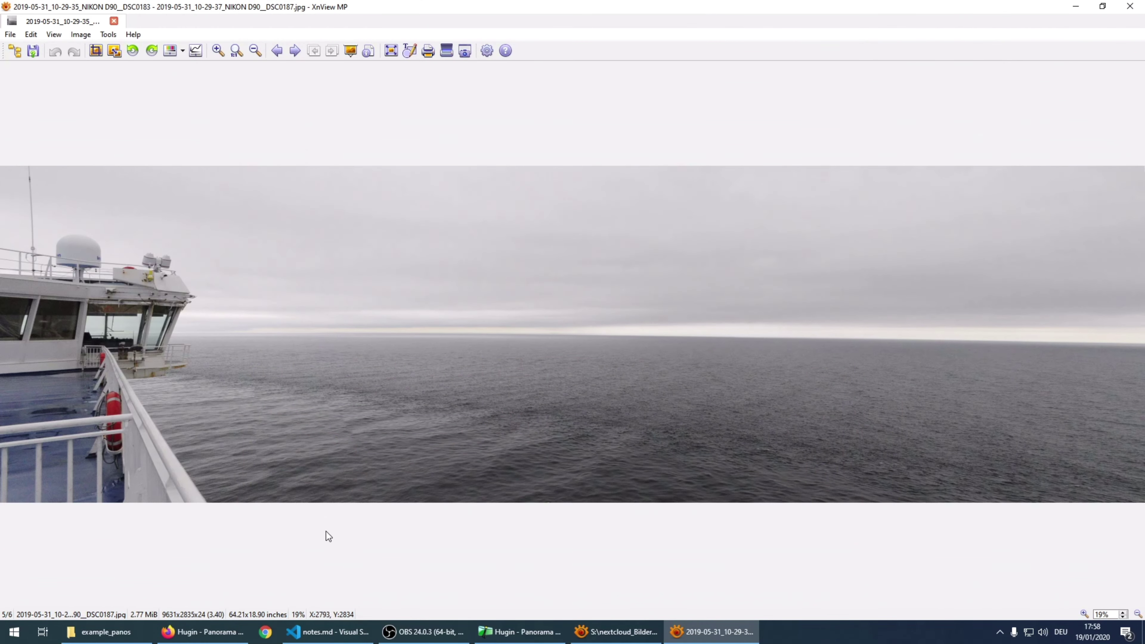
- Switch to File Explorer and view the source photos in the panorama_0819 folder of 2020_hugin_tutorial
mouse_move(140, 640)
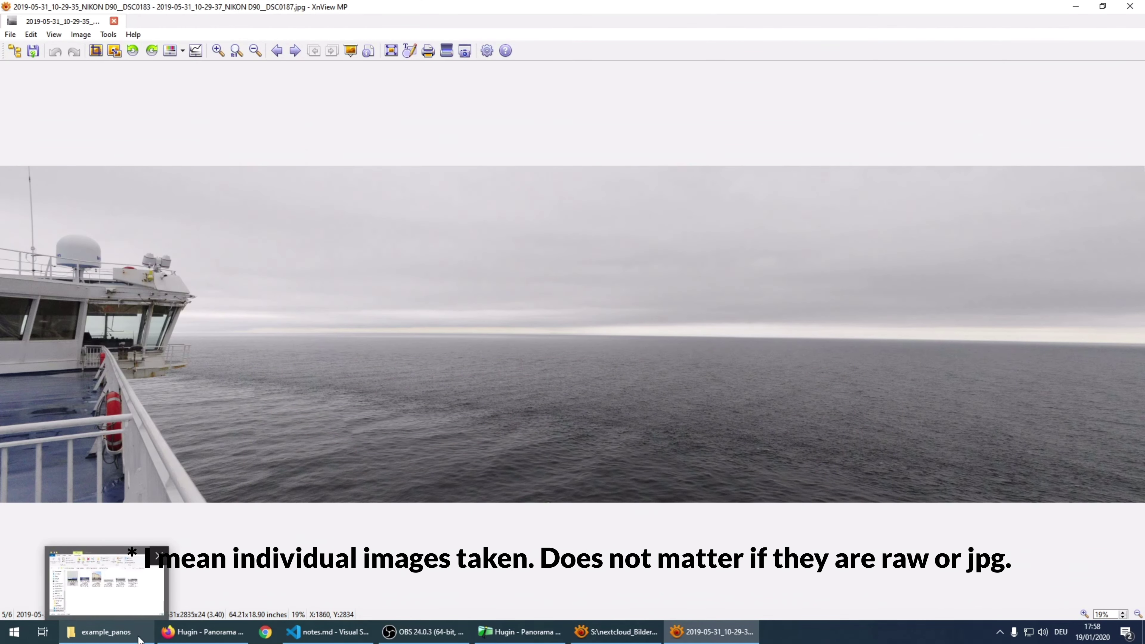
click(139, 640)
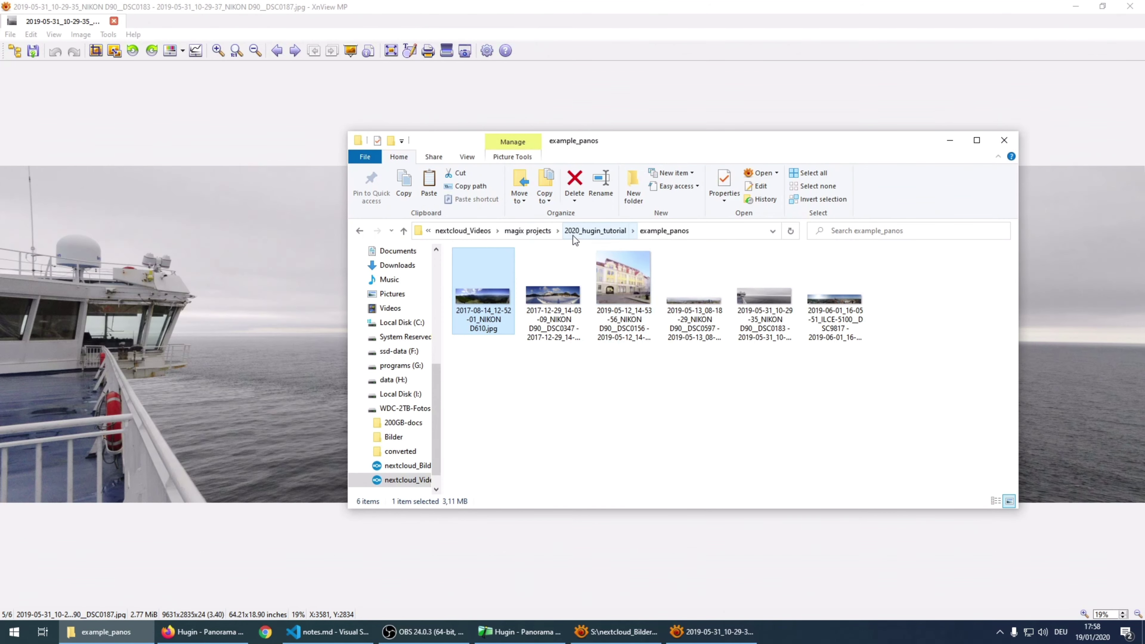
click(614, 233)
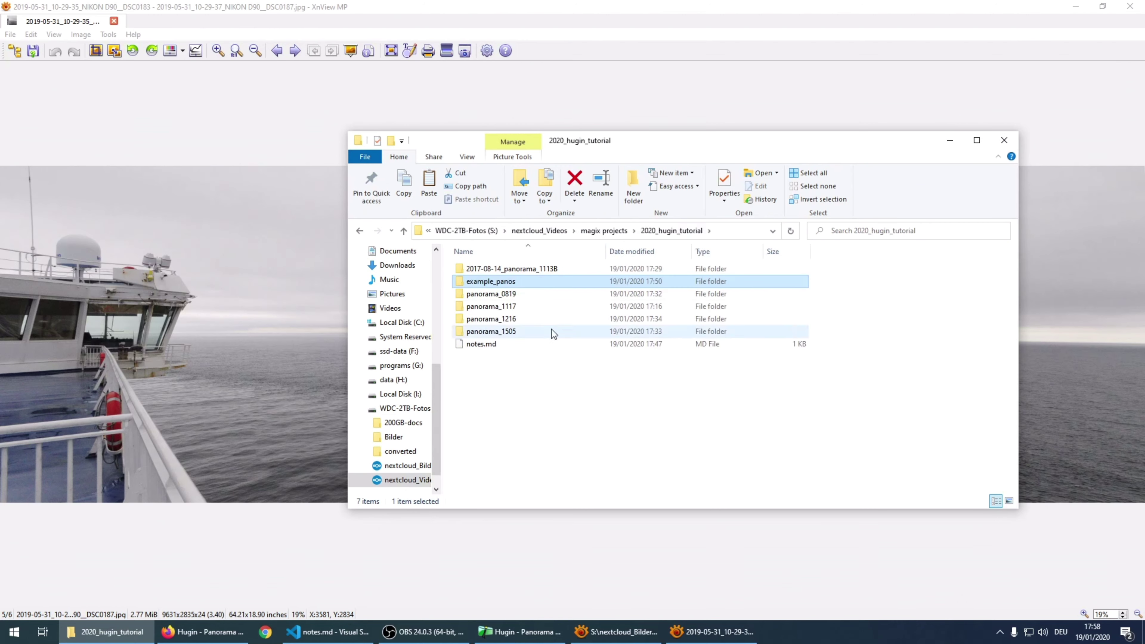
double_click(496, 294)
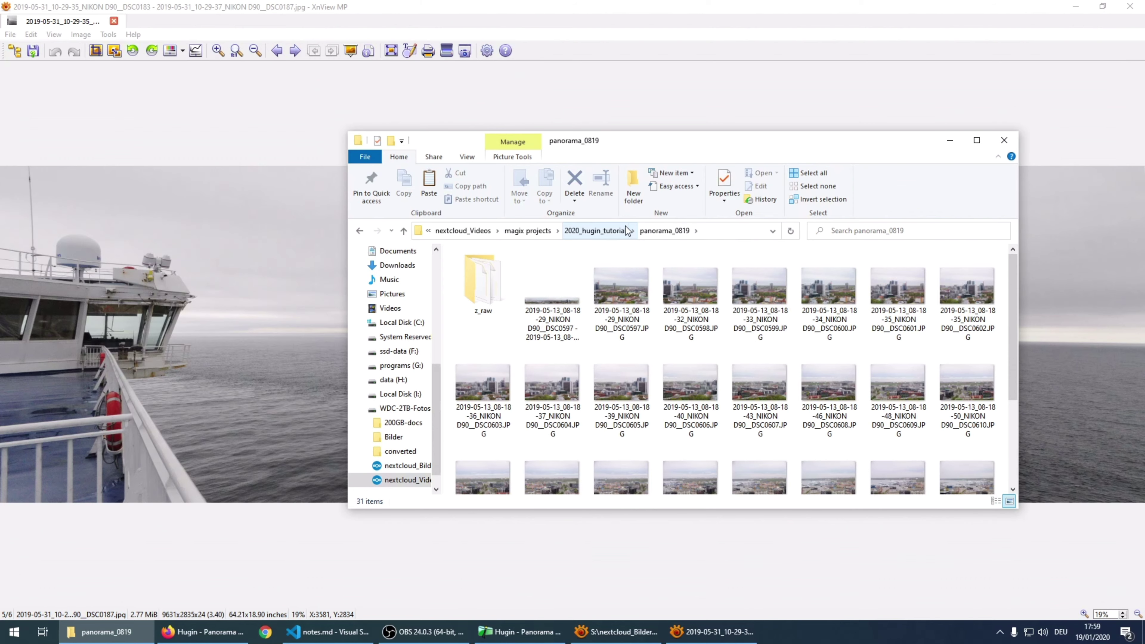
click(945, 144)
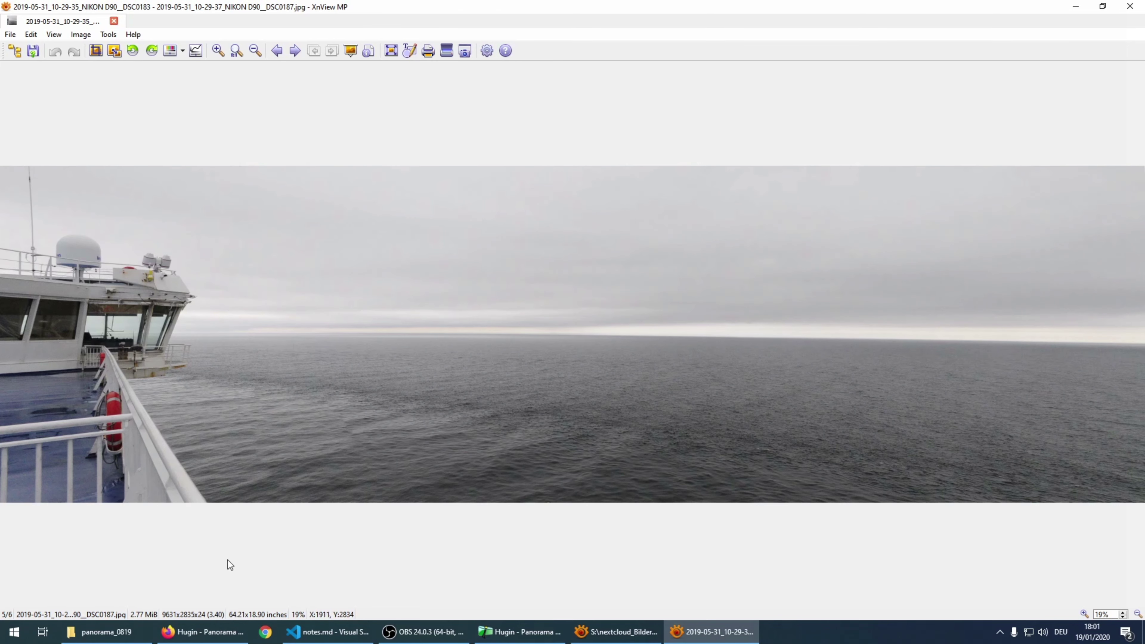
- Mark the ship area of the sea panorama with a full-height selection and clear it again
drag(335, 174, 1, 503)
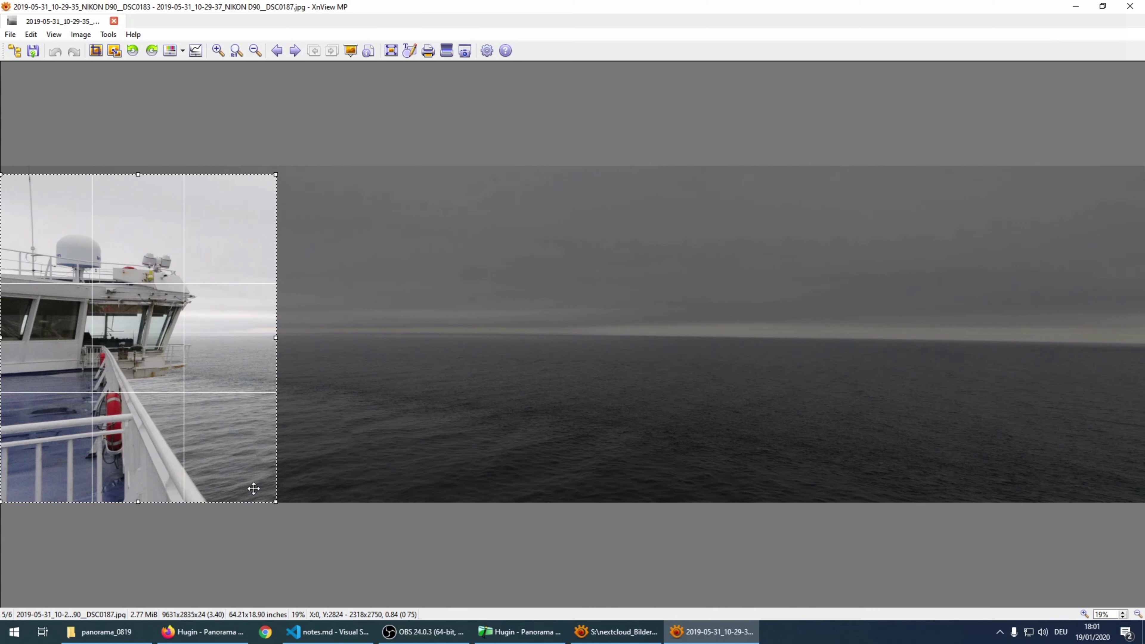
click(424, 496)
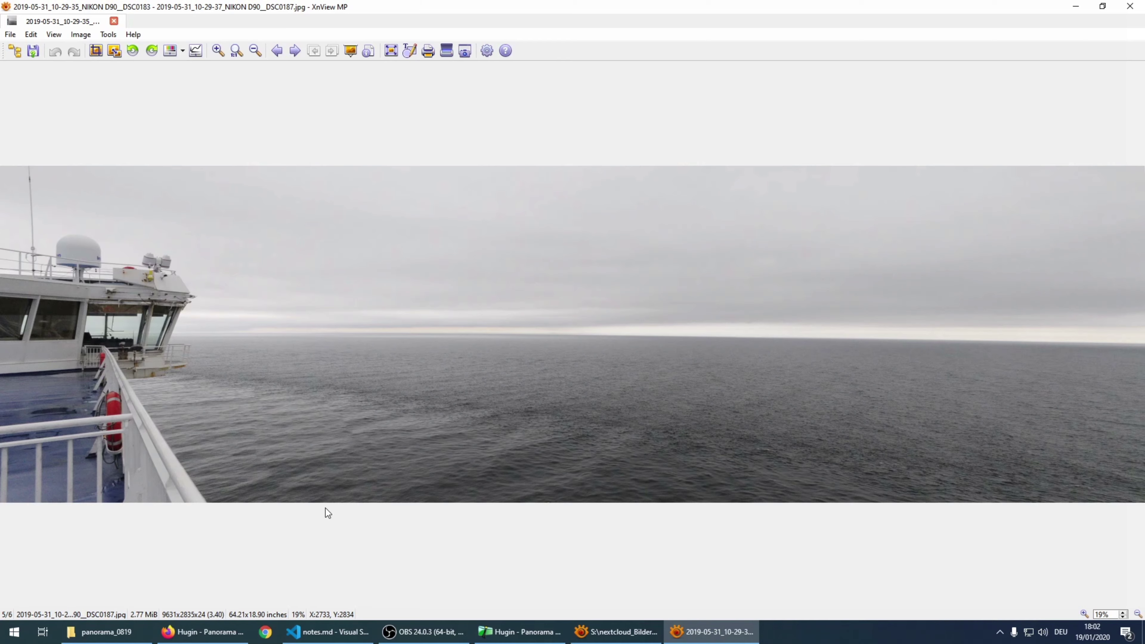
- Minimize the image viewer and switch Hugin from the expert to the simple interface
click(1074, 6)
click(799, 64)
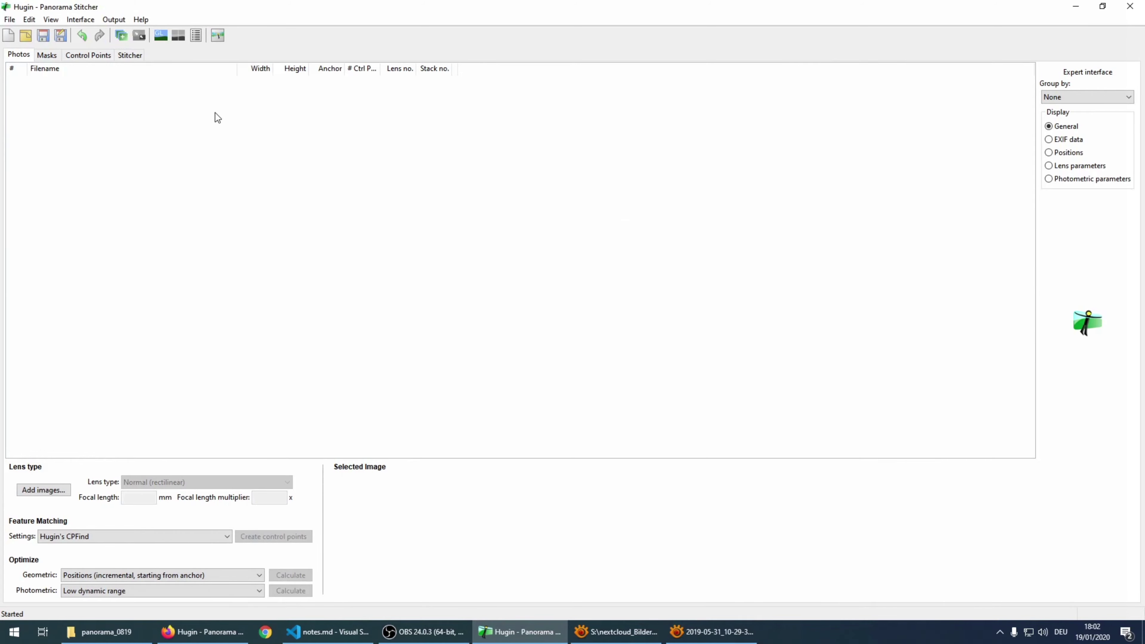
click(29, 19)
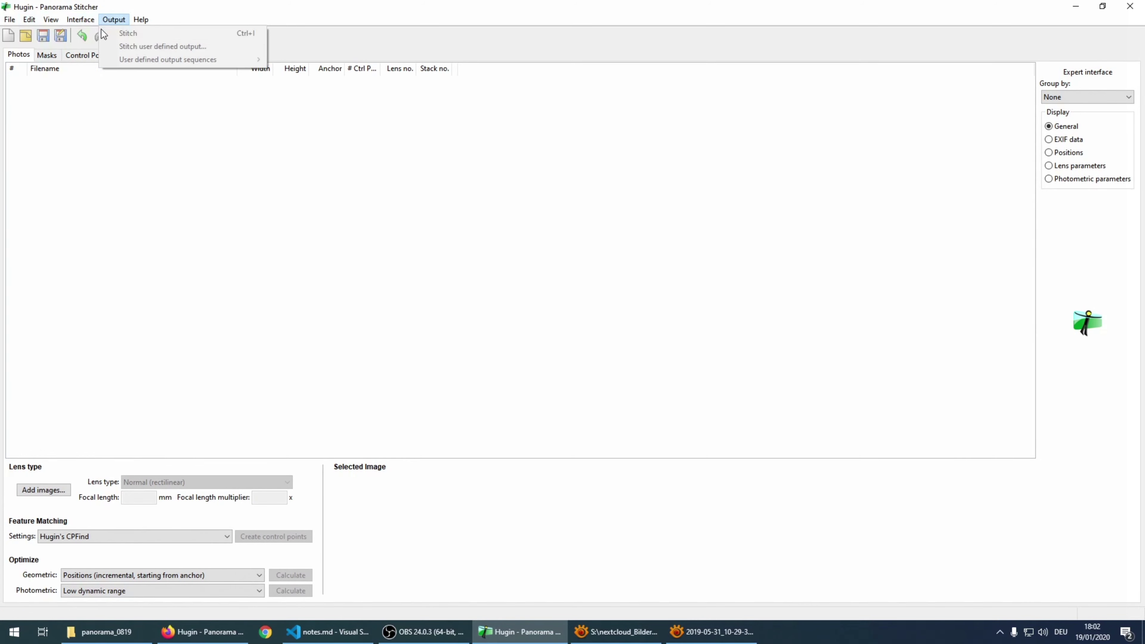
click(86, 32)
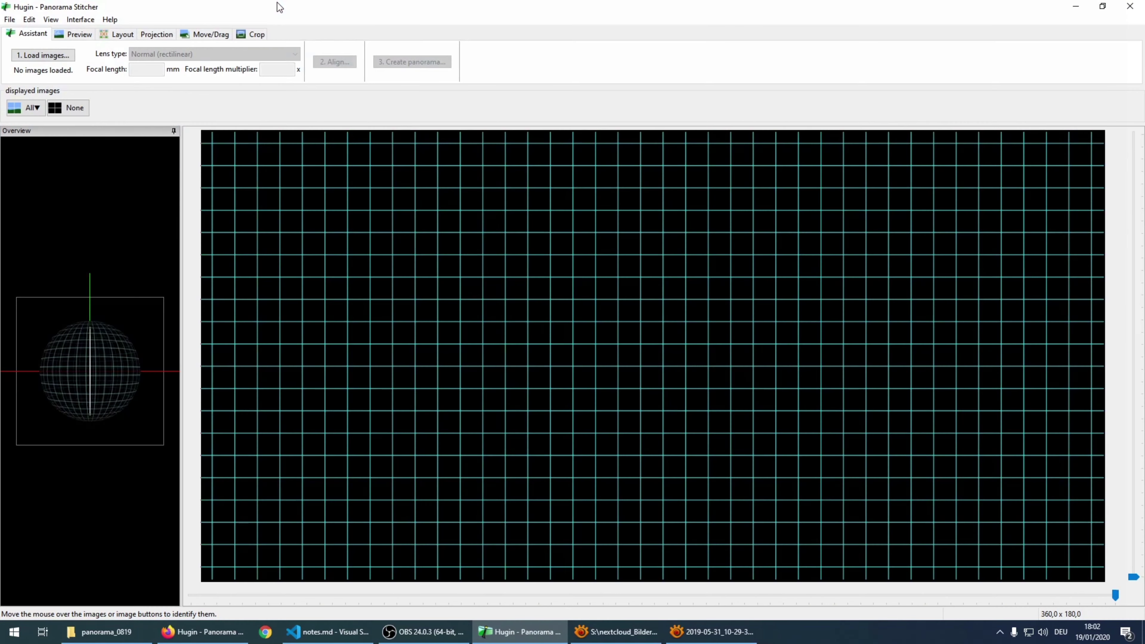
double_click(233, 9)
drag(233, 9, 537, 1)
- Start loading images and look through the tutorial folders in File Explorer, opening 2017-08-14_panorama_1113B
click(45, 55)
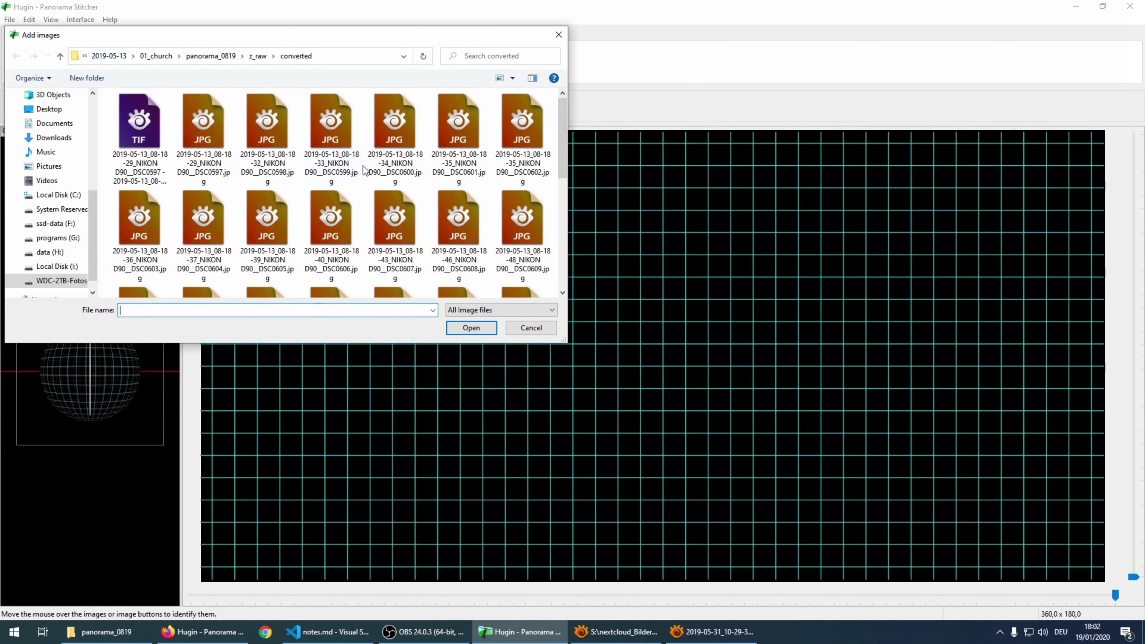
click(106, 632)
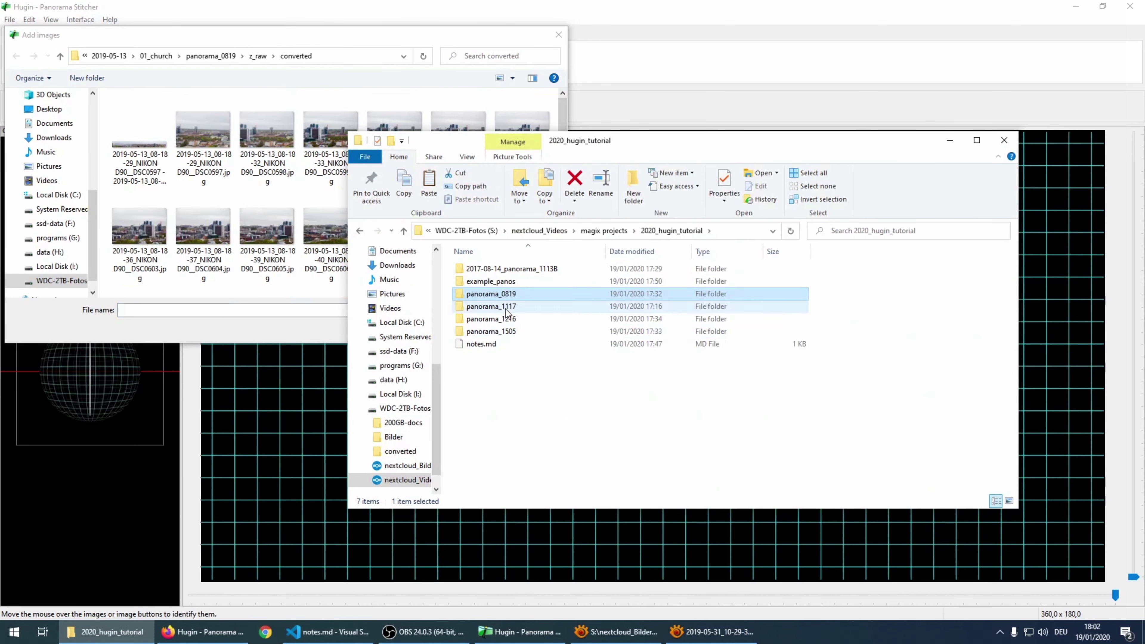
double_click(496, 307)
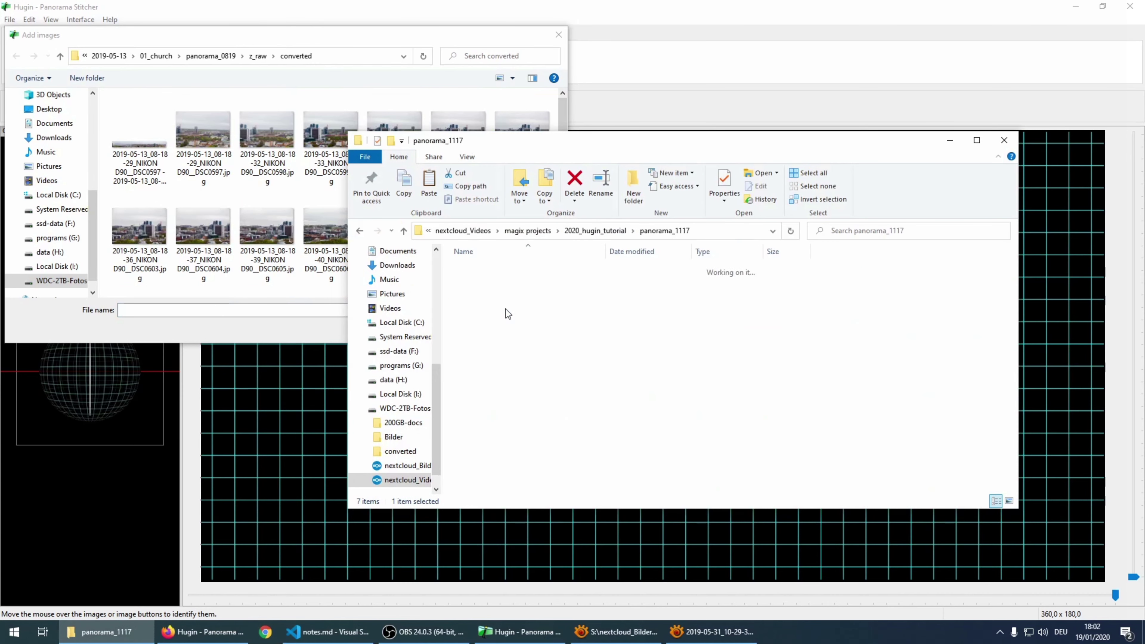
click(622, 232)
click(479, 320)
double_click(479, 321)
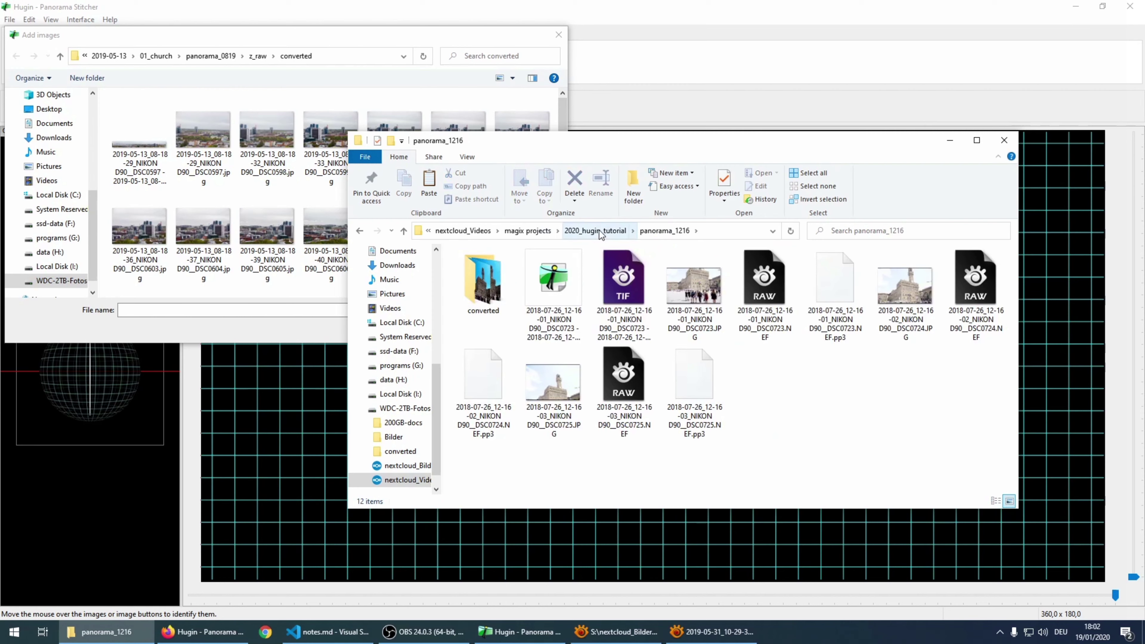
click(606, 230)
double_click(508, 297)
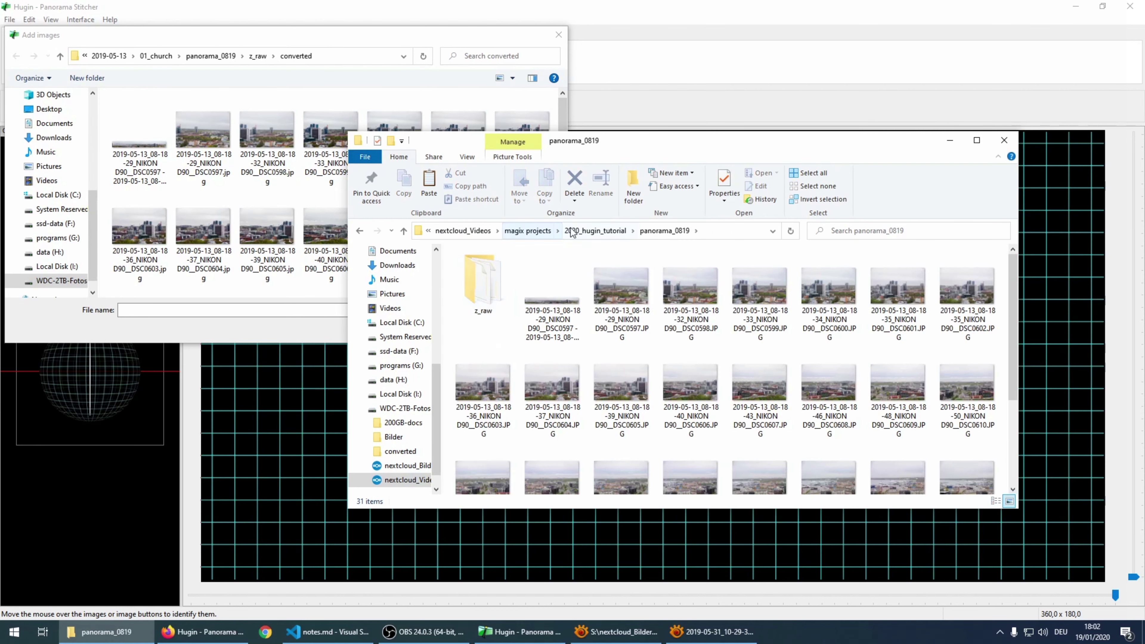
click(604, 231)
double_click(518, 269)
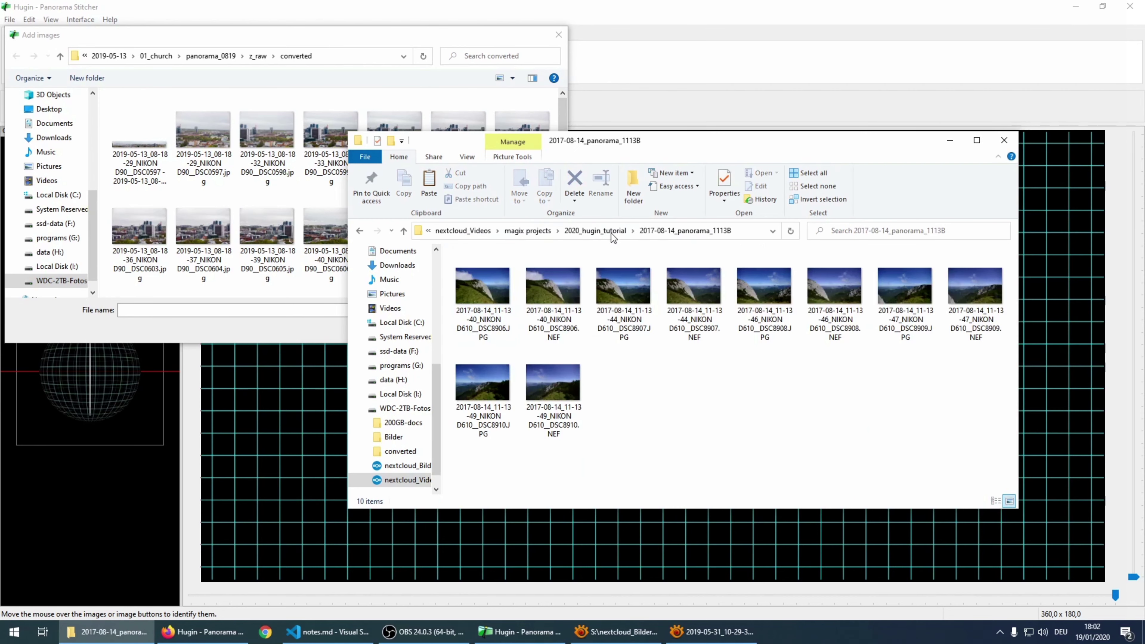
- Use the copied path of 2017-08-14_panorama_1113B to reach that folder in the Add images dialog and load all five JPG photos
click(764, 233)
key(ctrl+c)
click(342, 51)
key(ctrl+v)
click(426, 310)
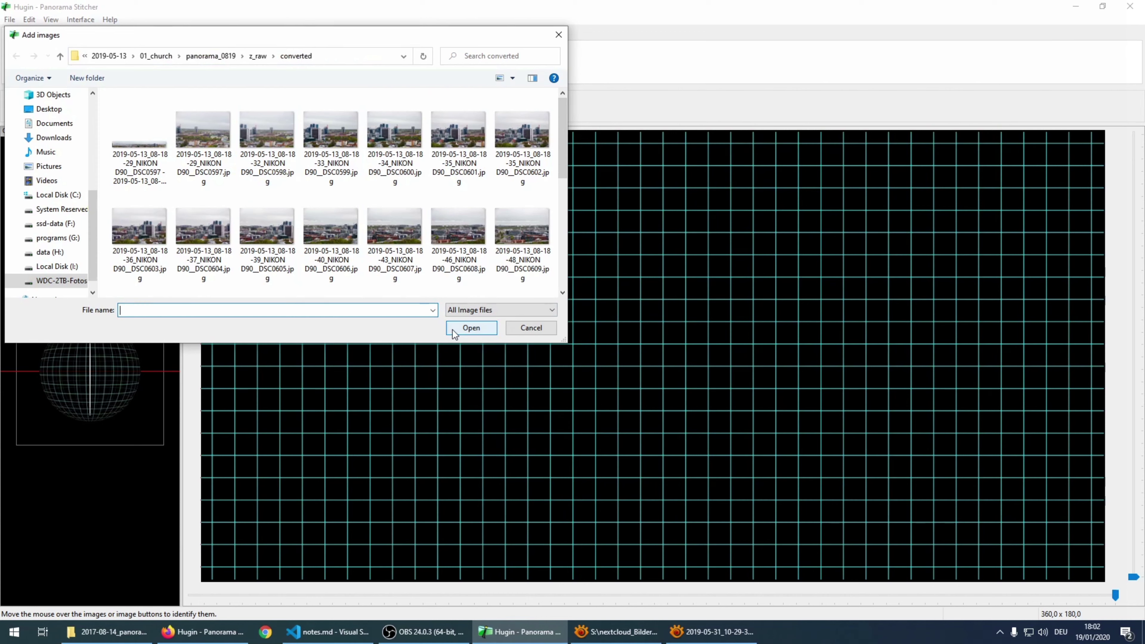
click(337, 56)
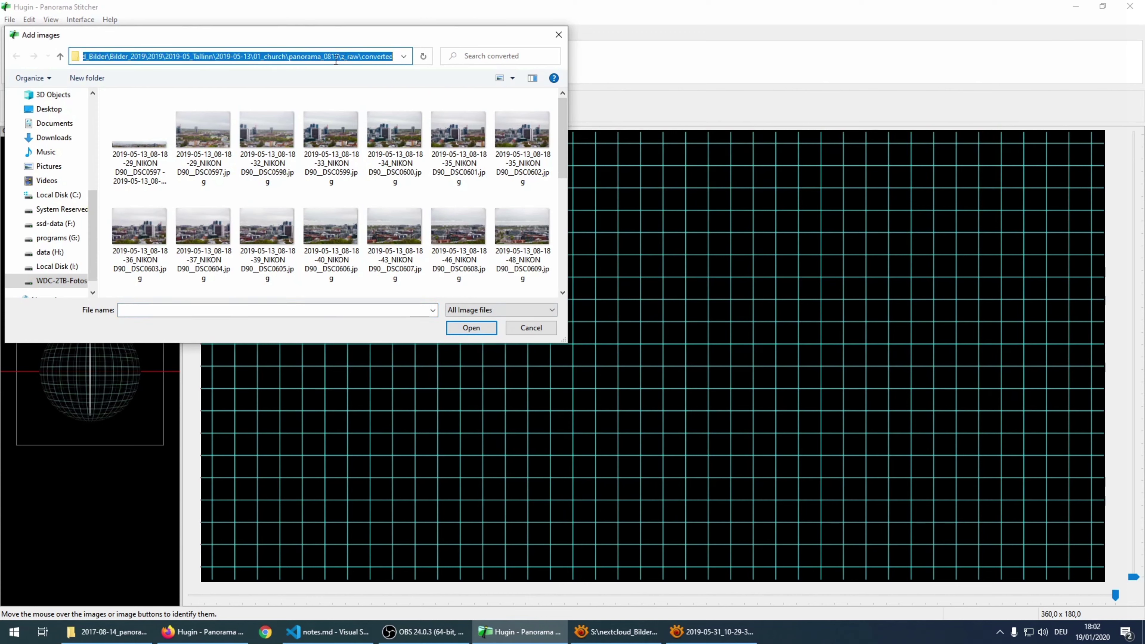
key(ctrl+v)
key(Return)
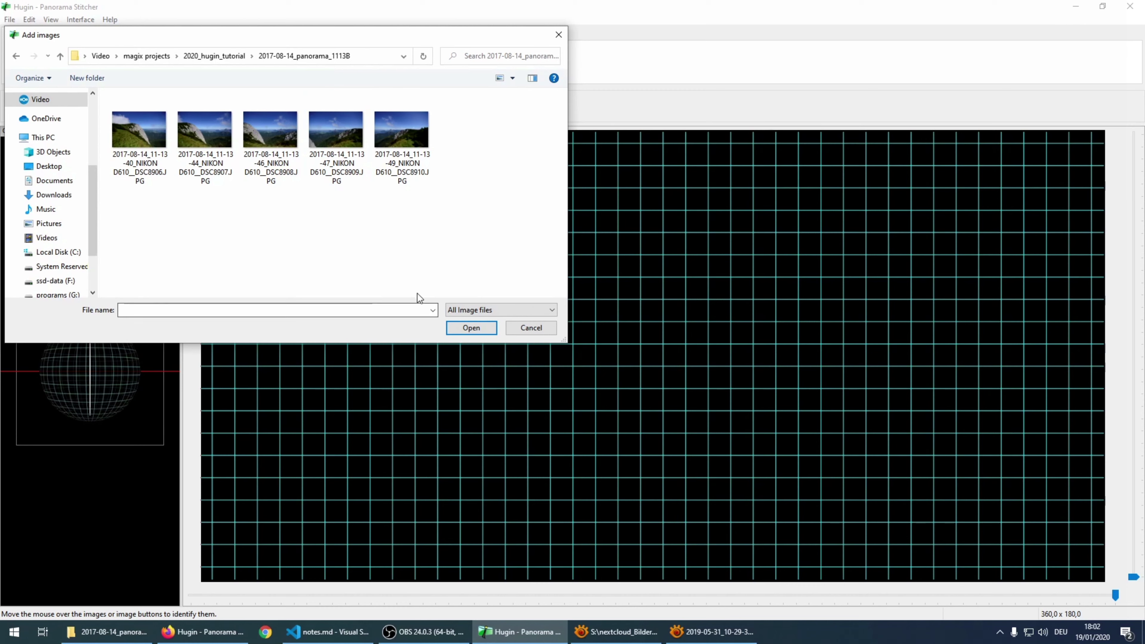
drag(469, 242, 124, 125)
click(458, 329)
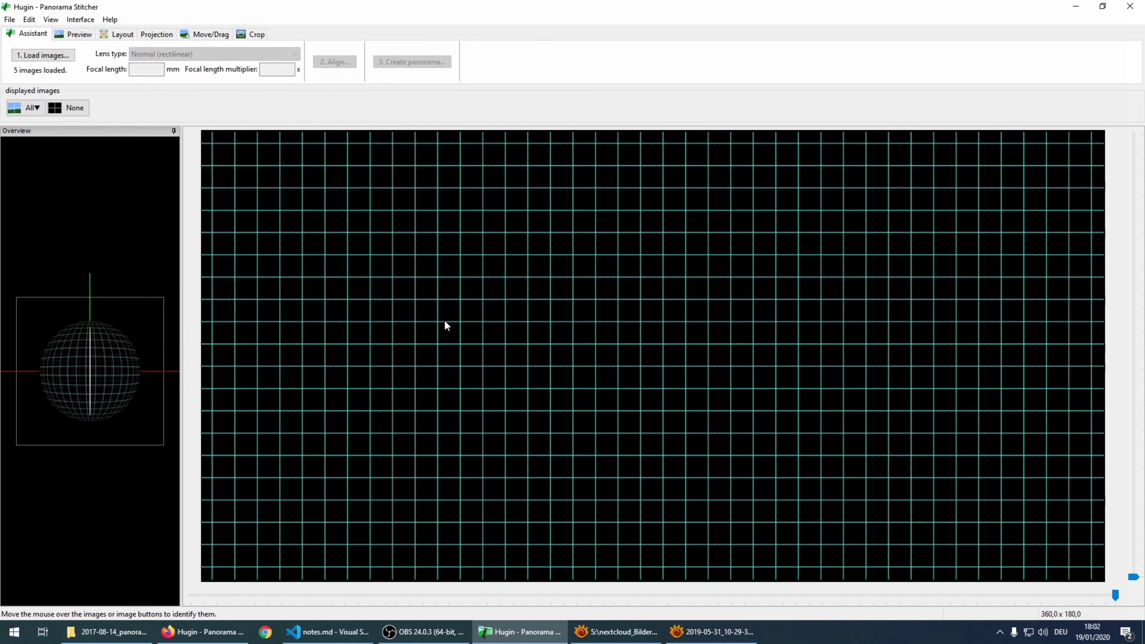
- Return to File Explorer and open the nextcloud_Bilder folder in a new window
click(108, 632)
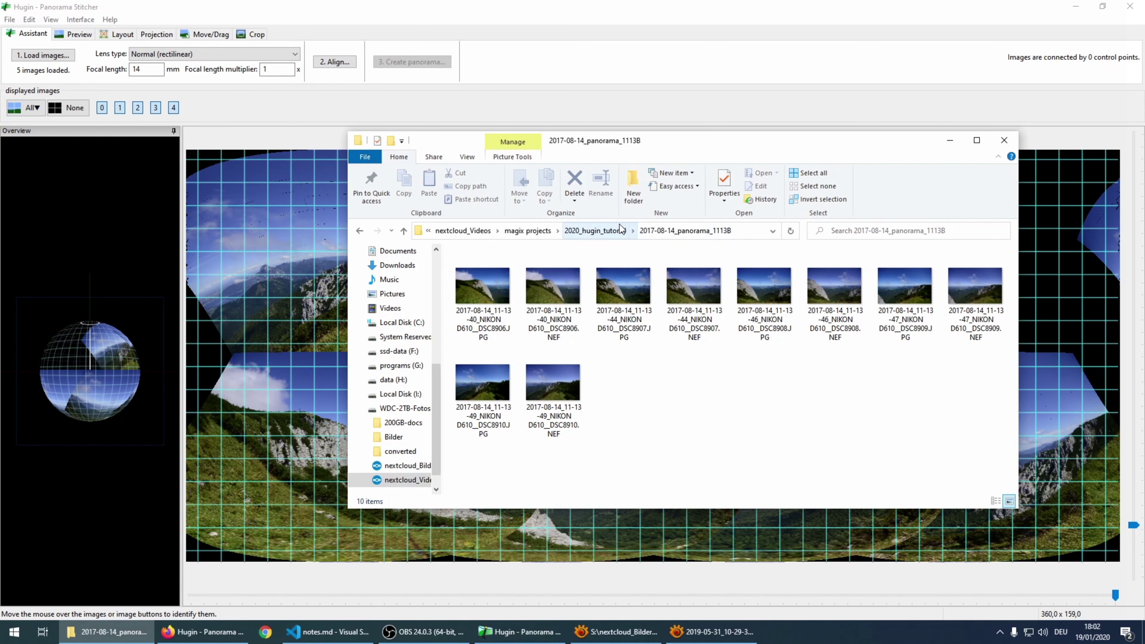
click(613, 230)
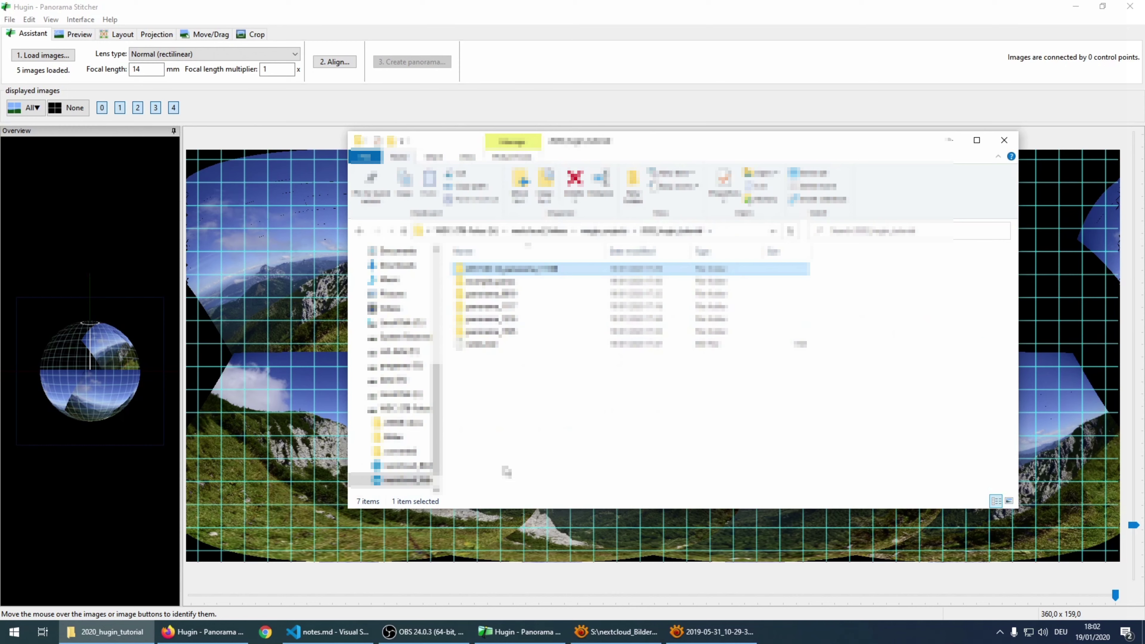
scroll(397, 456, down, 1)
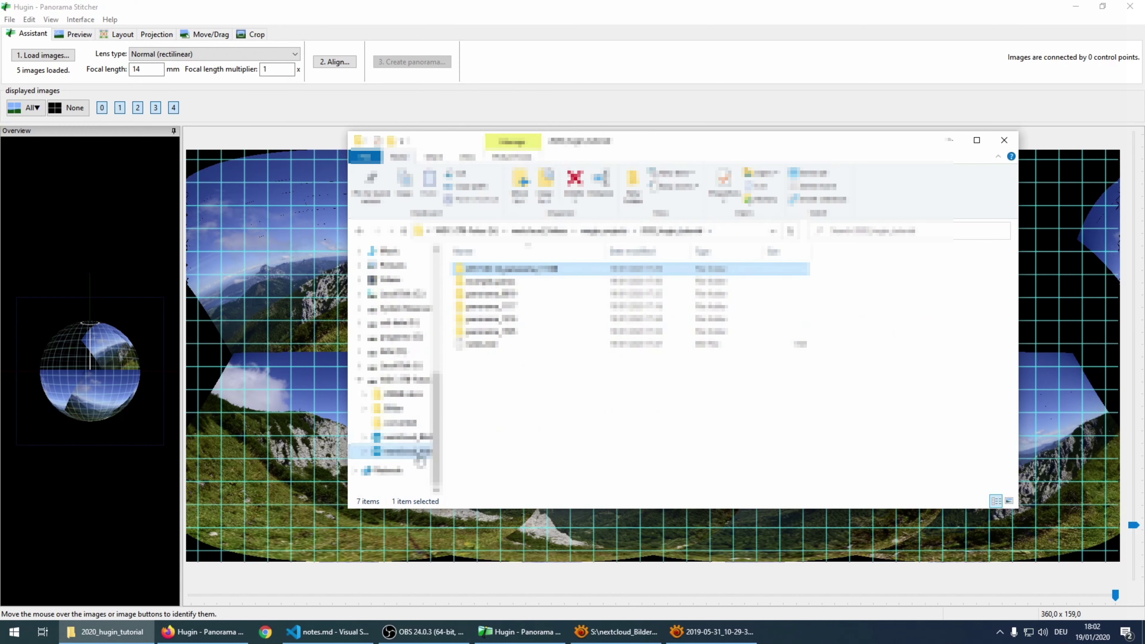
right_click(409, 441)
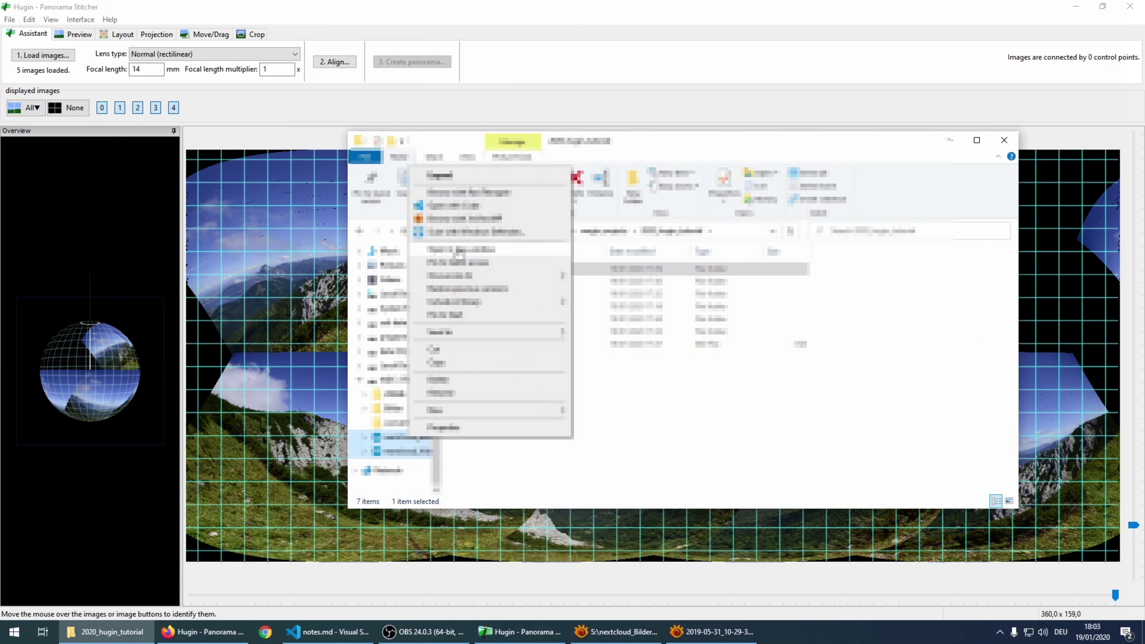
click(505, 257)
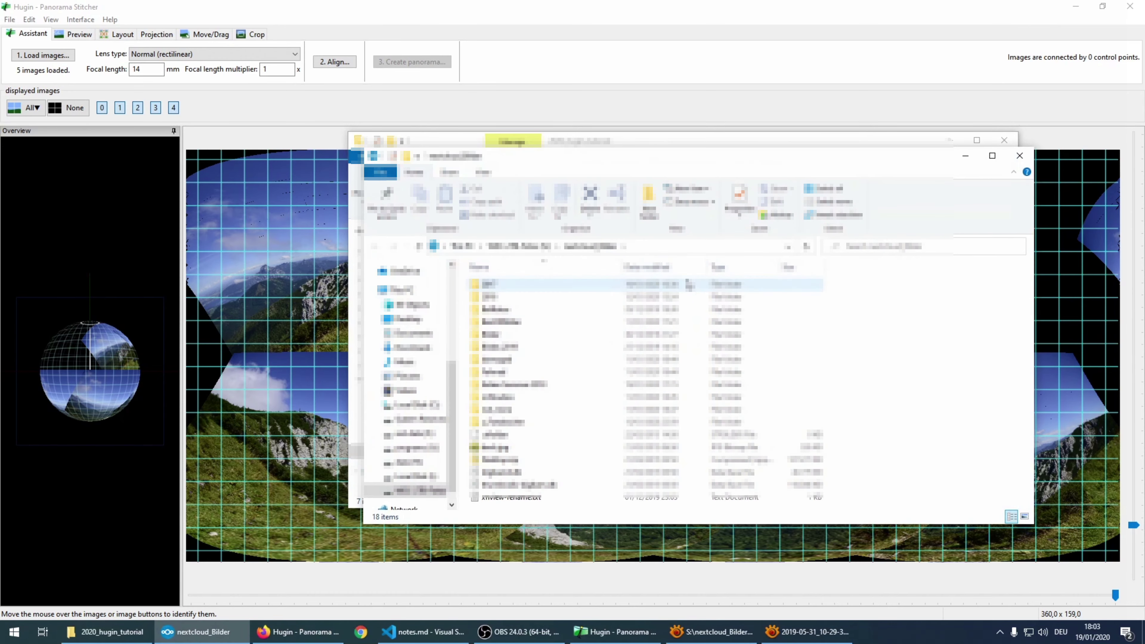
- Browse Bilder_2019 through 2019-05_Tallinn, 2019-05-12 and 03_Tallinn_day to panorama_1543, and open its z_raw folder
click(518, 348)
double_click(518, 348)
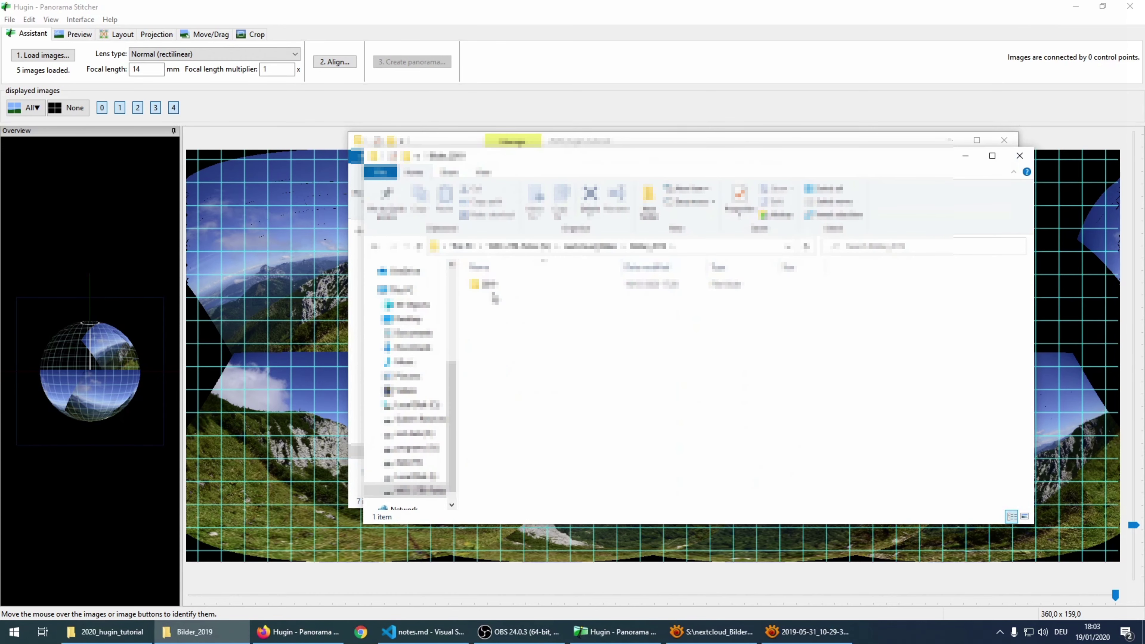
double_click(494, 286)
double_click(515, 321)
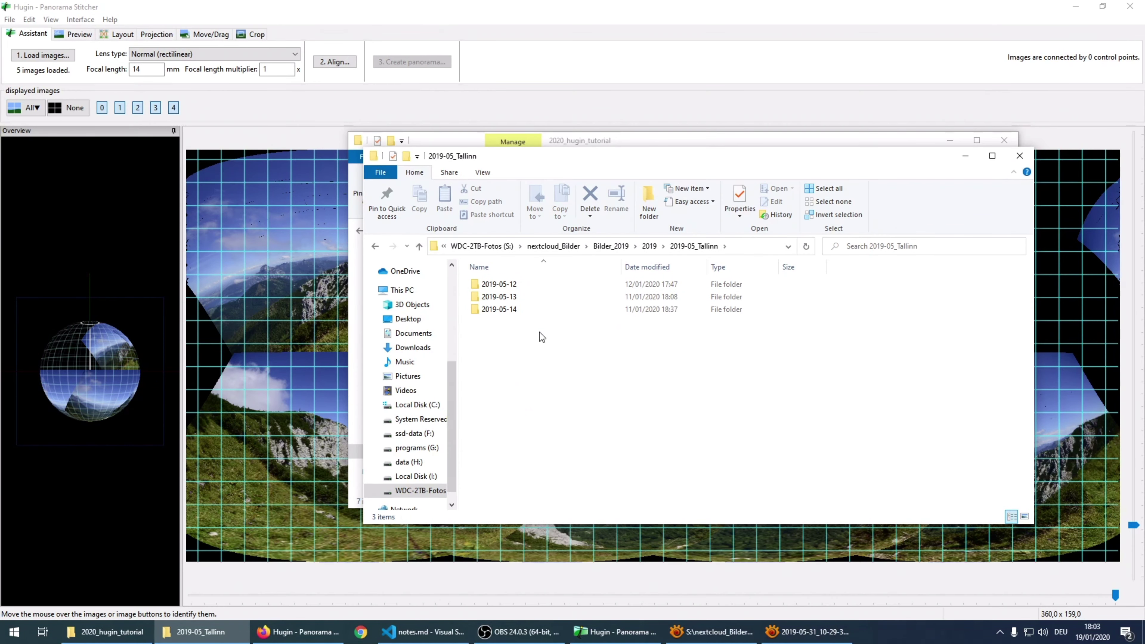
double_click(513, 284)
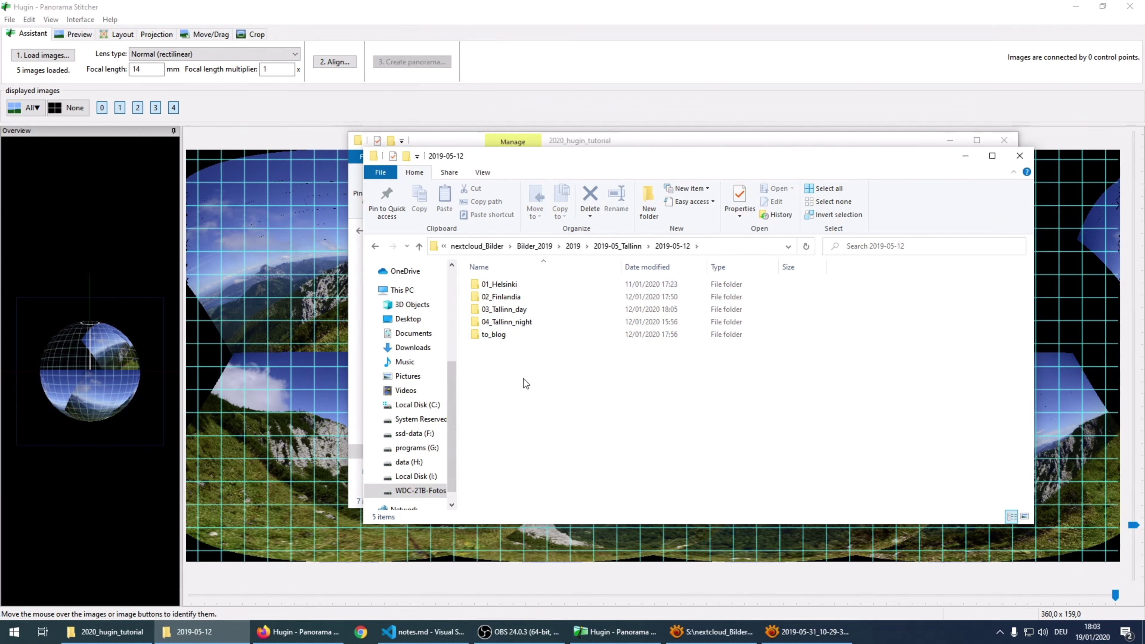
double_click(506, 310)
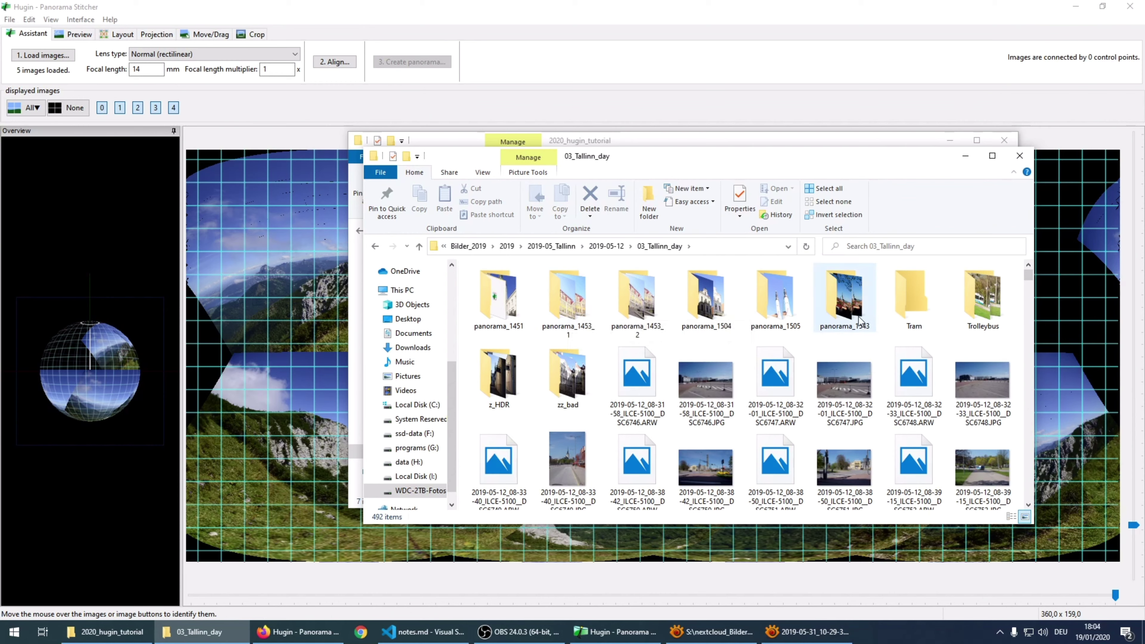
double_click(845, 298)
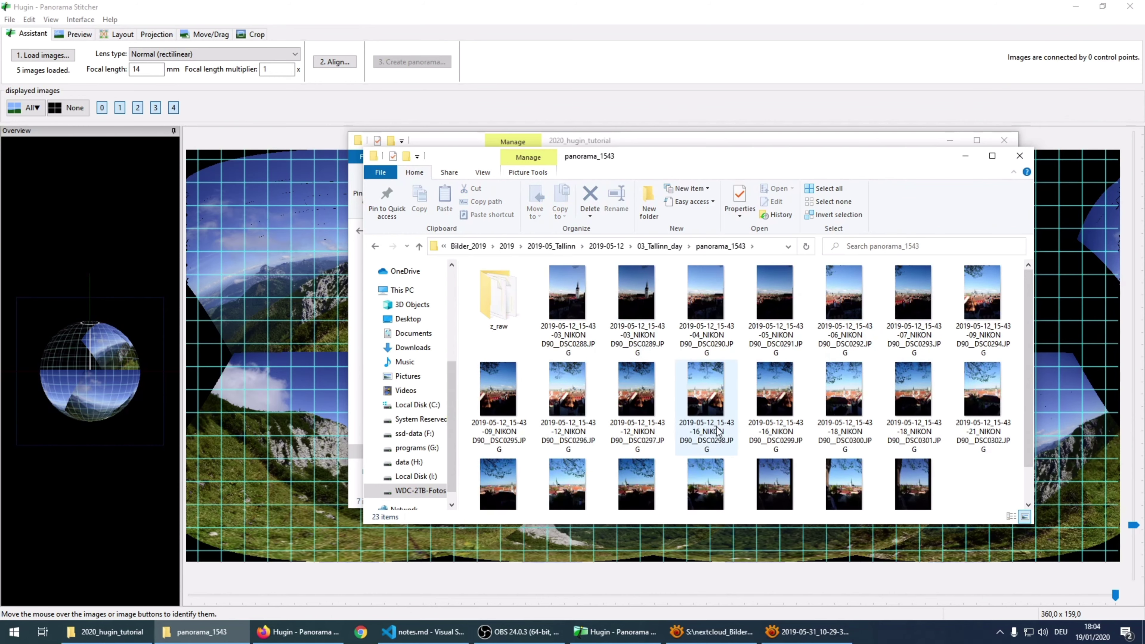
double_click(505, 307)
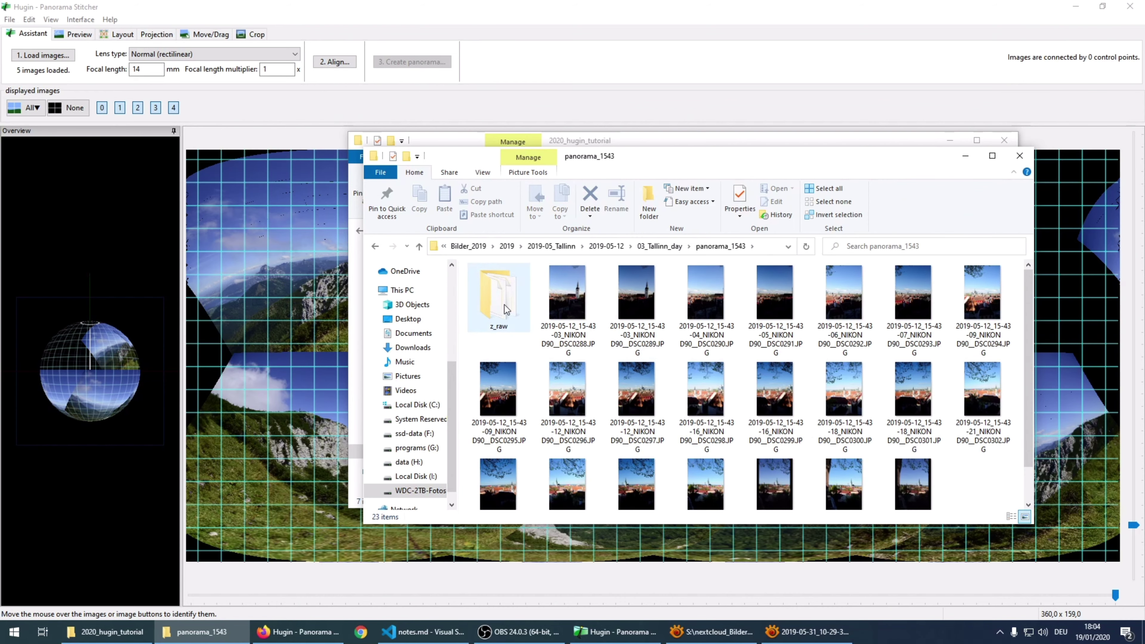
- Look through the NEF, DNG and pp3 files in the z_raw folder of panorama_1543
scroll(750, 426, down, 1)
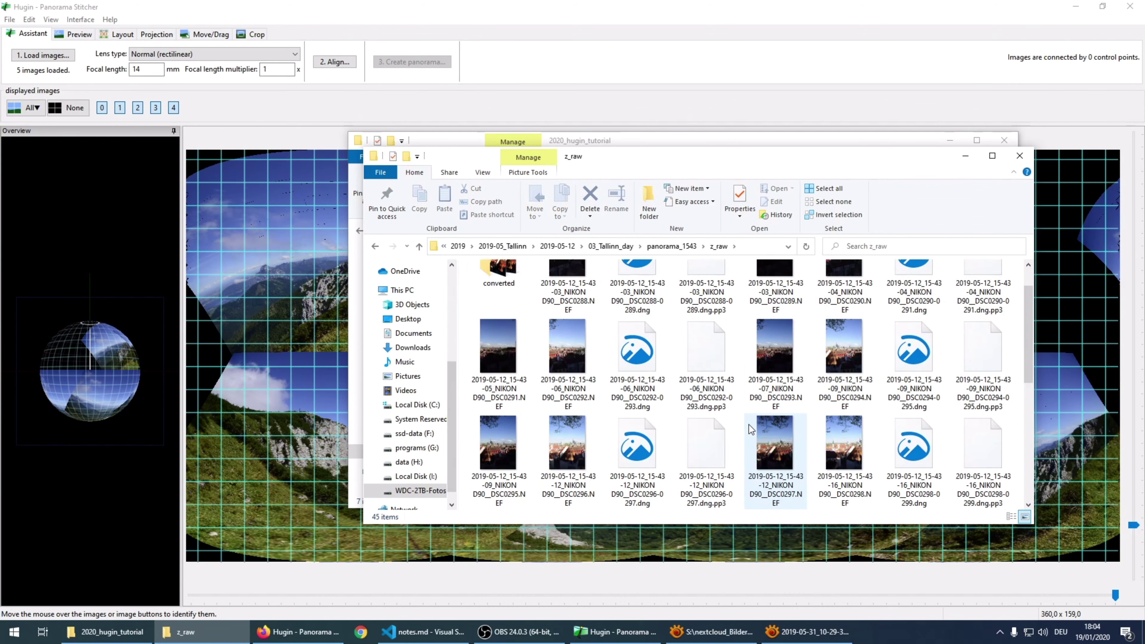
scroll(730, 487, up, 1)
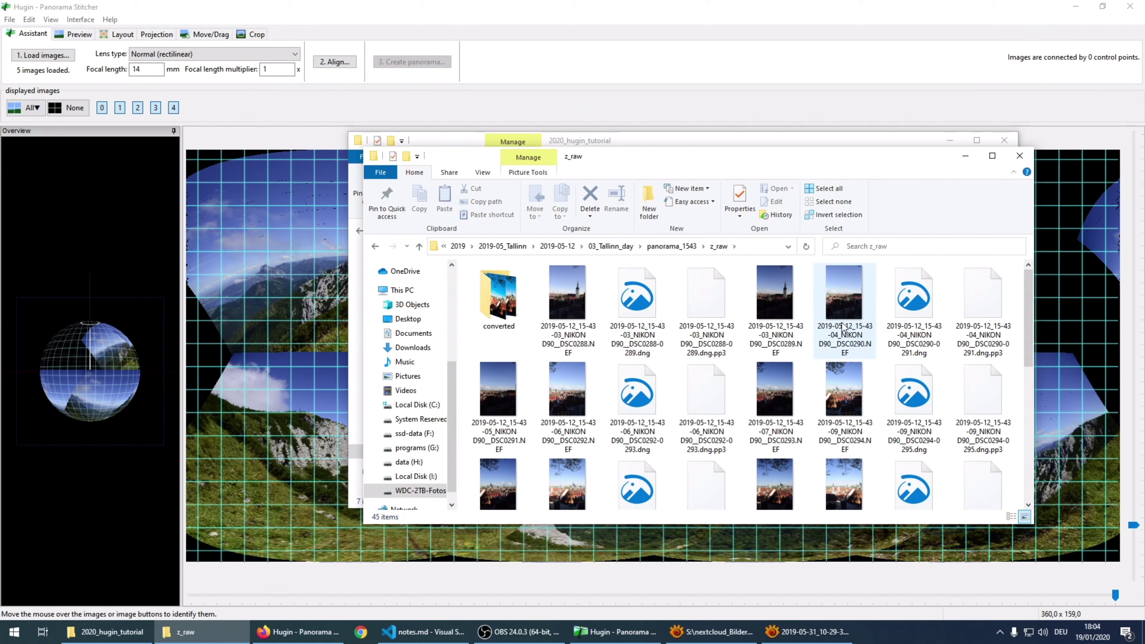
mouse_move(842, 327)
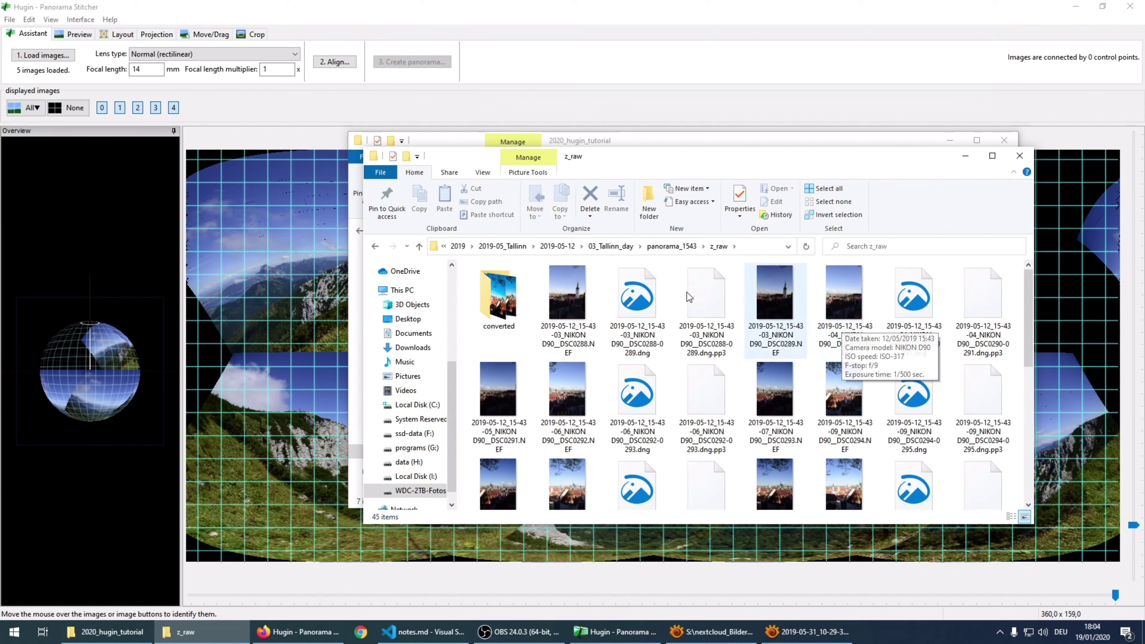
mouse_move(609, 318)
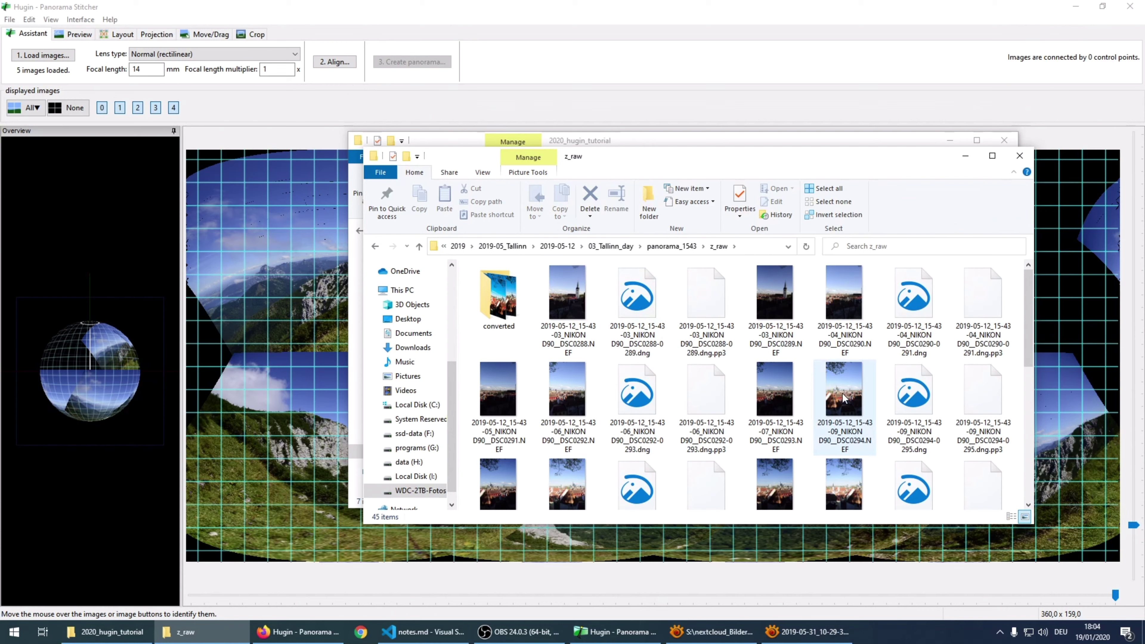
mouse_move(737, 299)
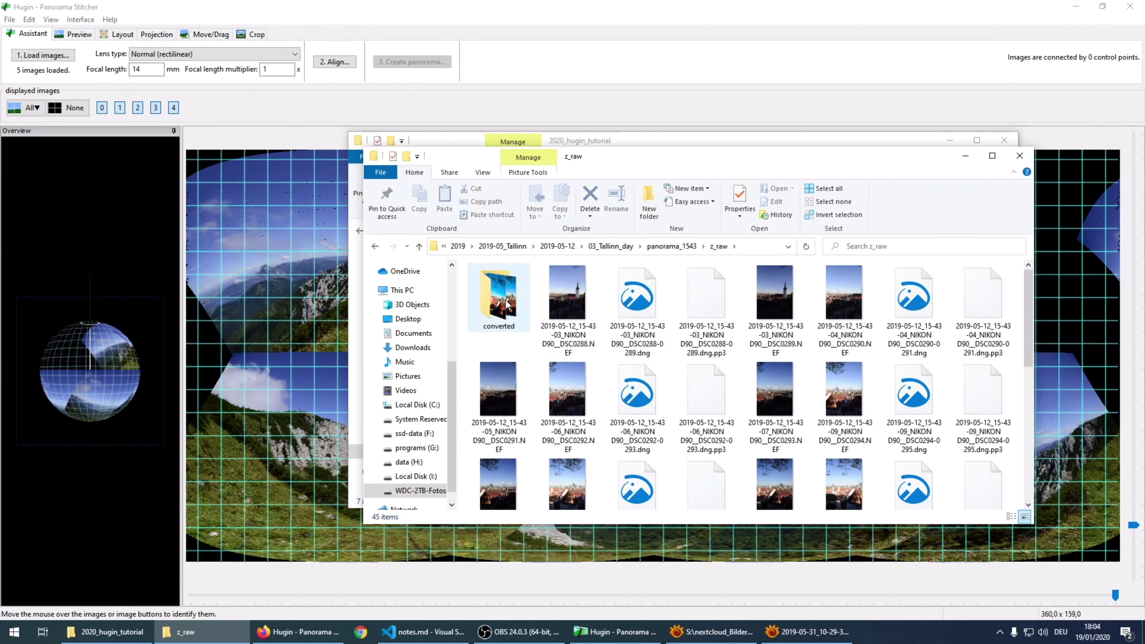
- Open the converted folder, look through its images and panorama files, and minimise both File Explorer windows to return to Hugin
double_click(527, 300)
scroll(898, 474, down, 3)
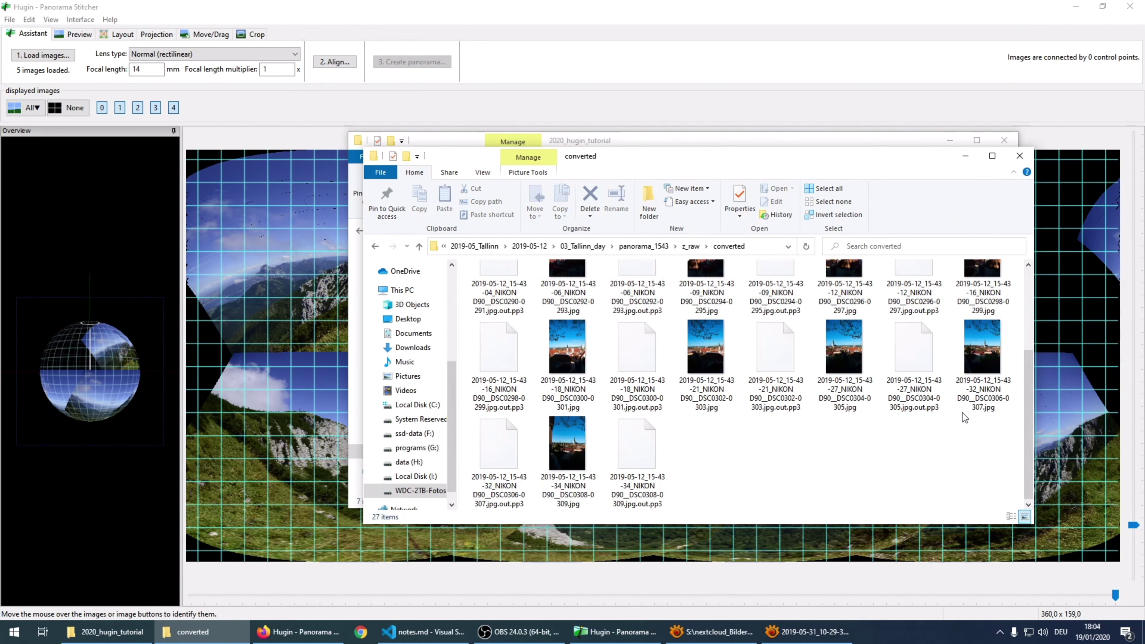
scroll(875, 418, up, 3)
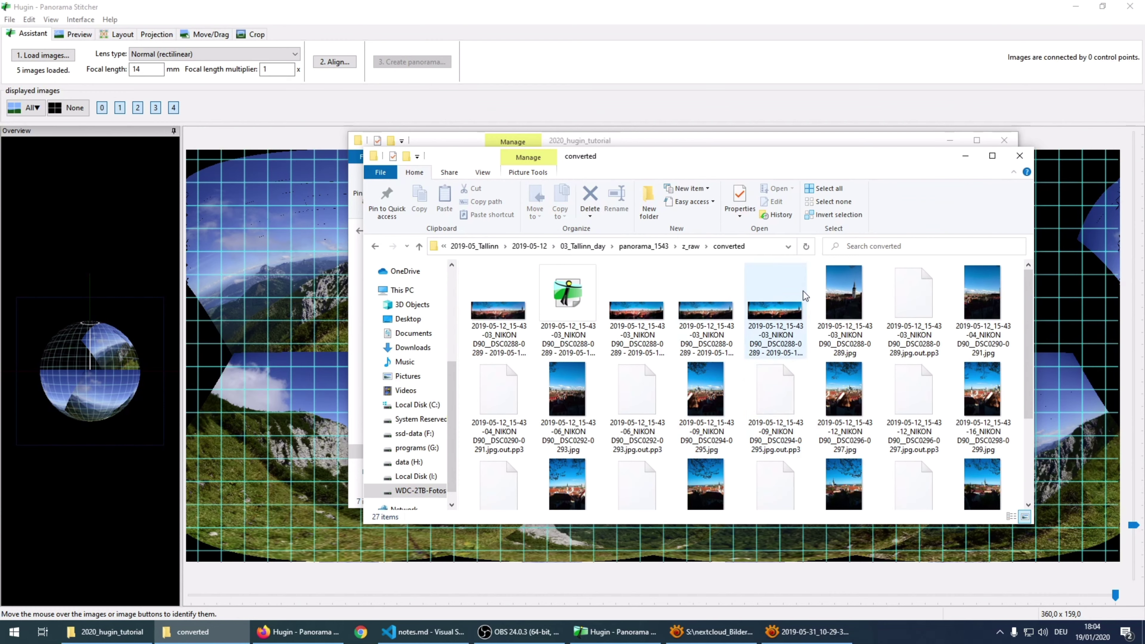
mouse_move(806, 295)
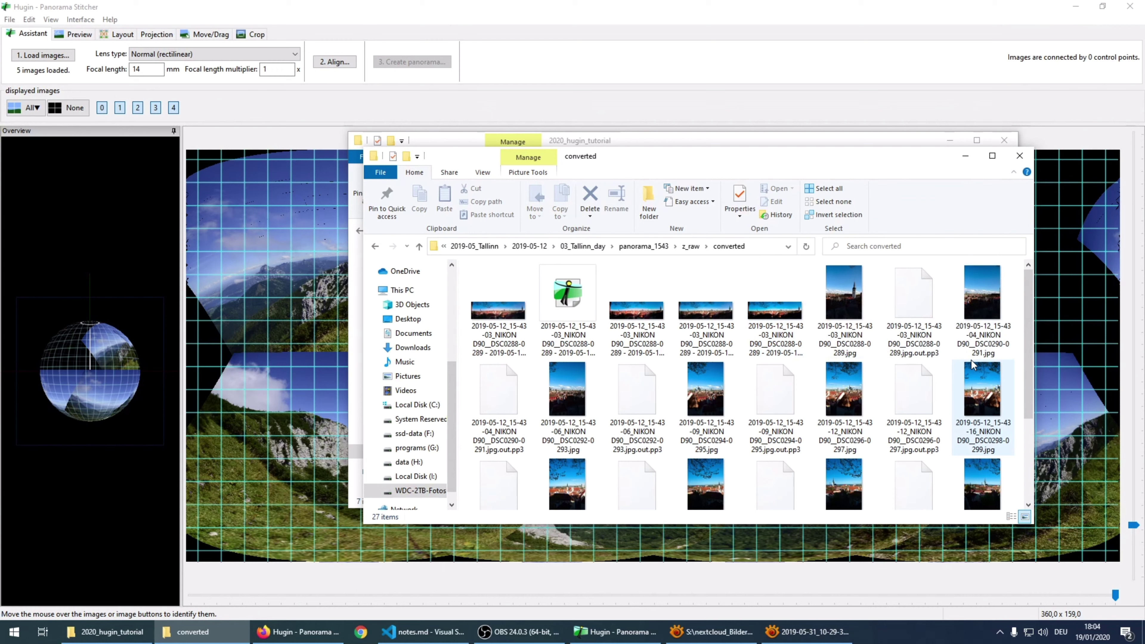
mouse_move(972, 361)
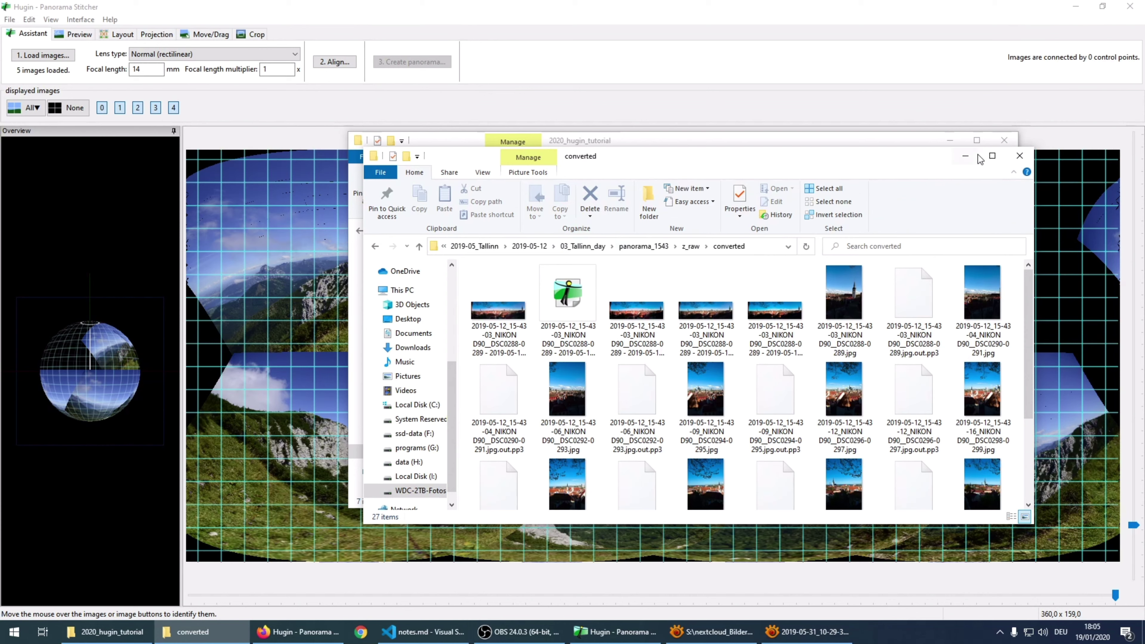
click(957, 159)
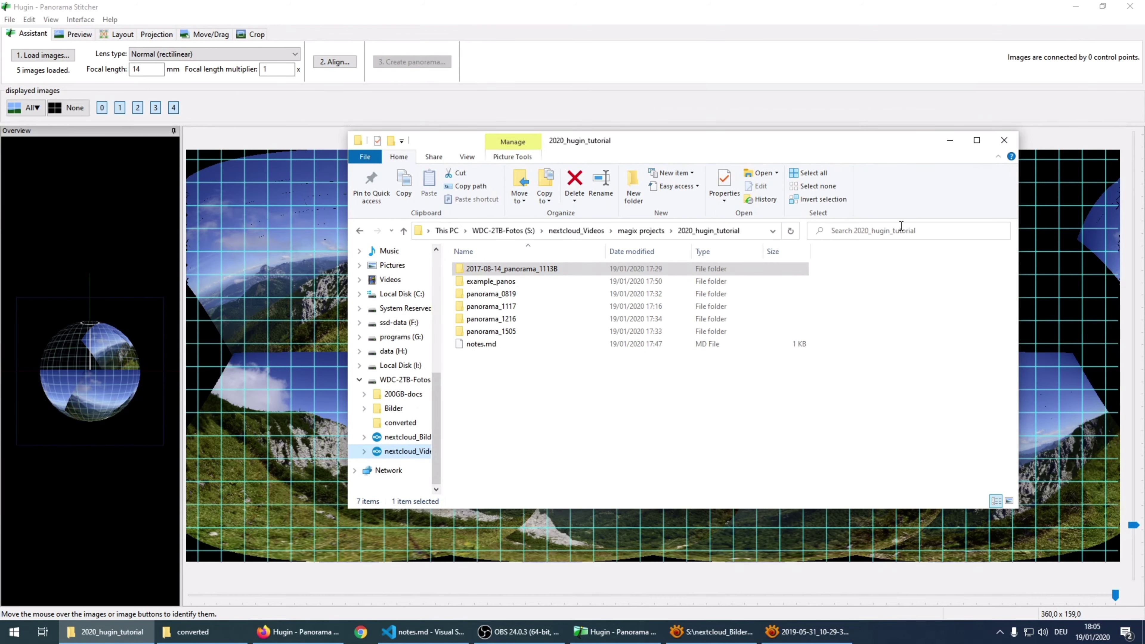
click(946, 143)
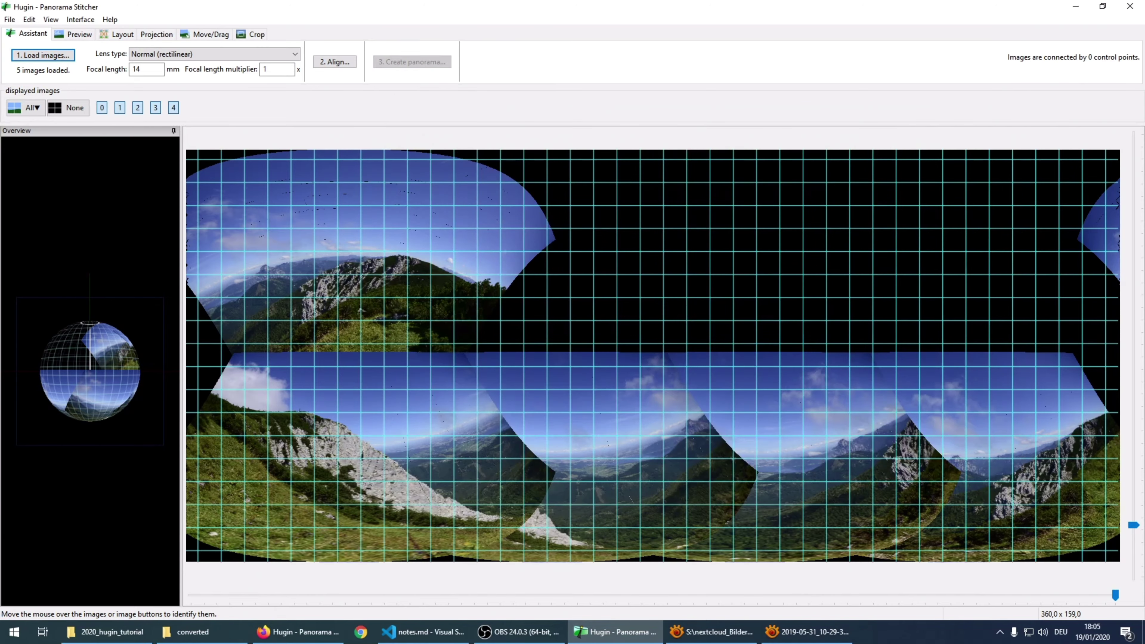
- Add the five 2017-08-14_panorama_1113B JPG photos to the project a second time
click(30, 56)
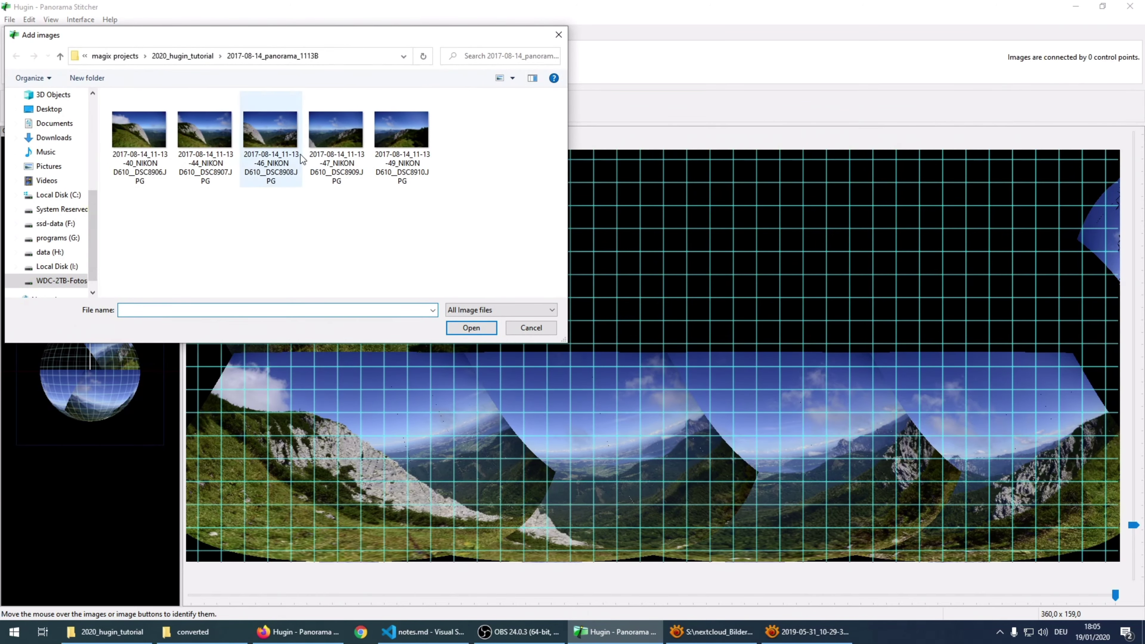
drag(367, 195, 99, 128)
click(491, 327)
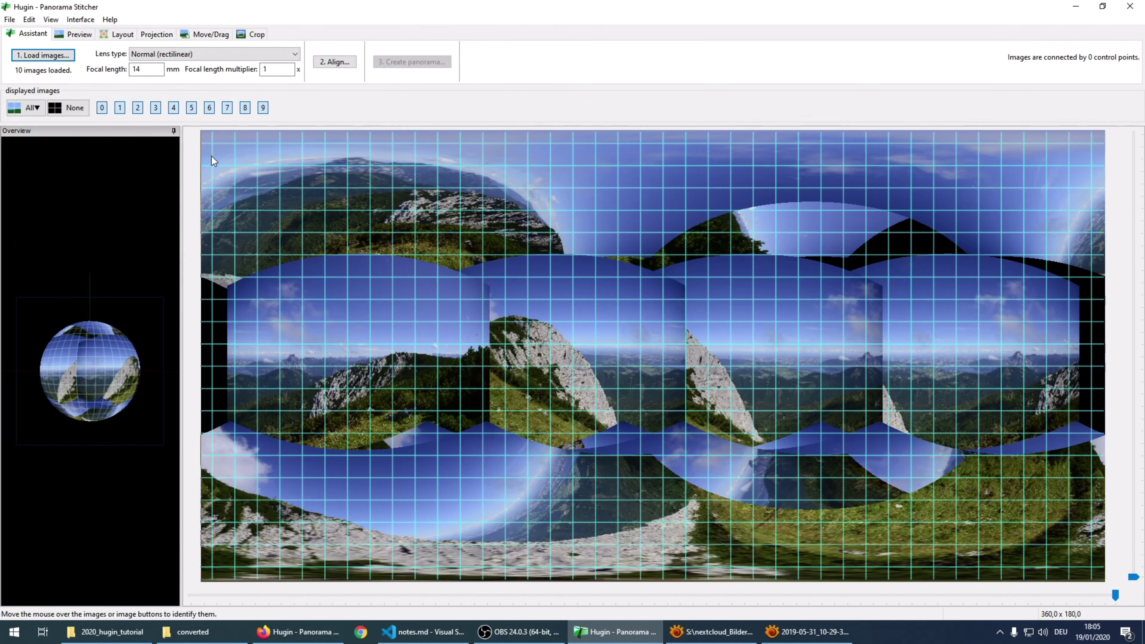
- Start a new empty project and choose the Simple interface
click(10, 20)
click(20, 30)
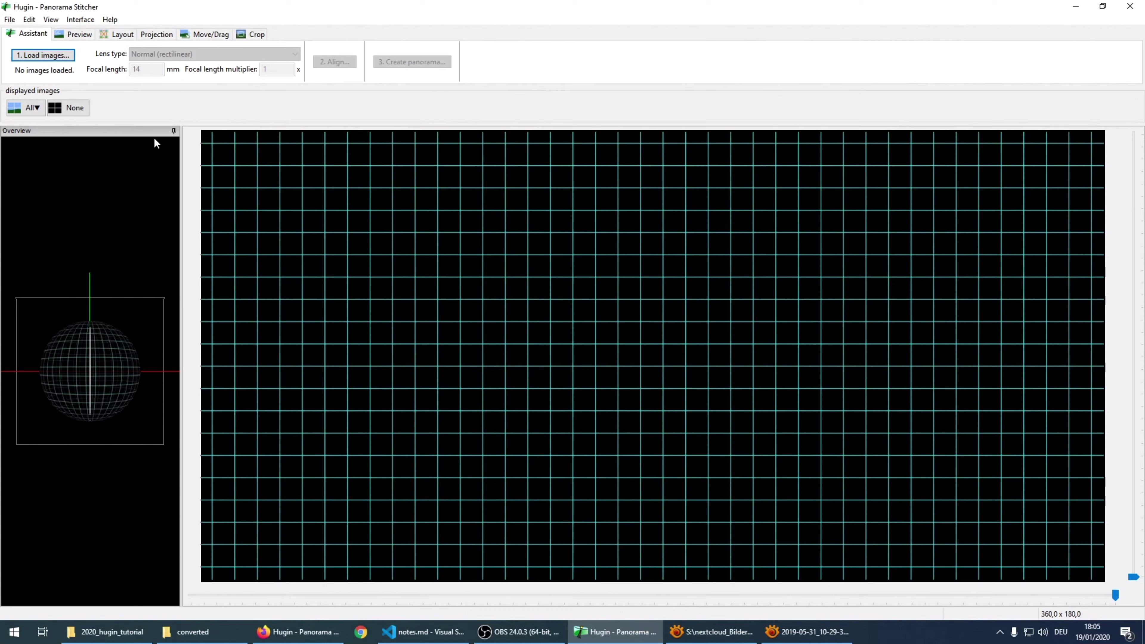
click(80, 21)
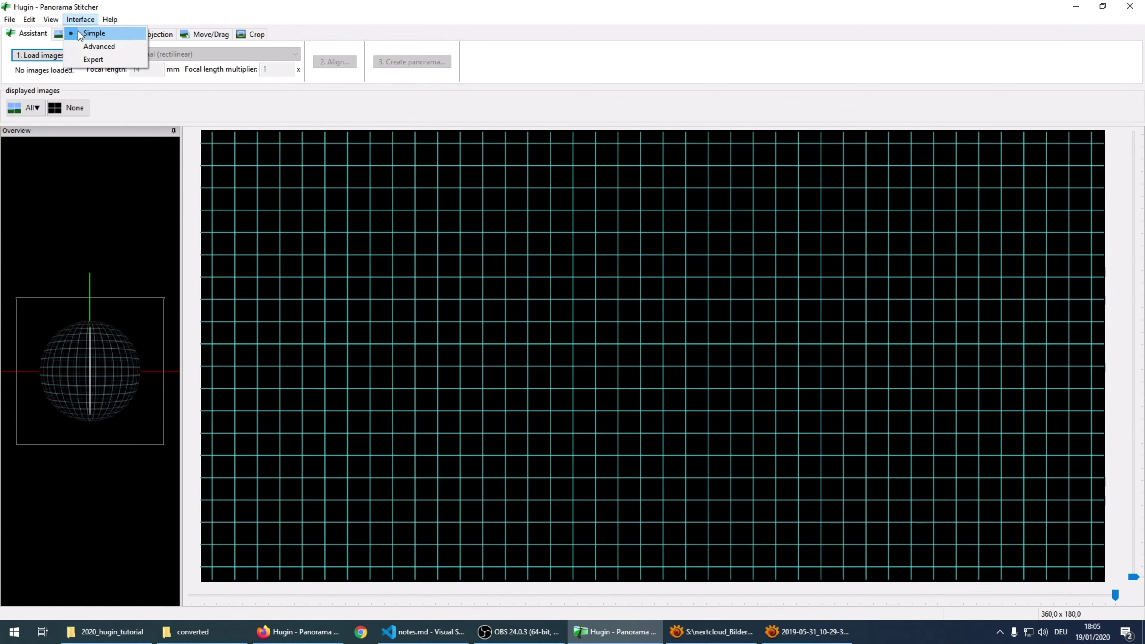
click(78, 30)
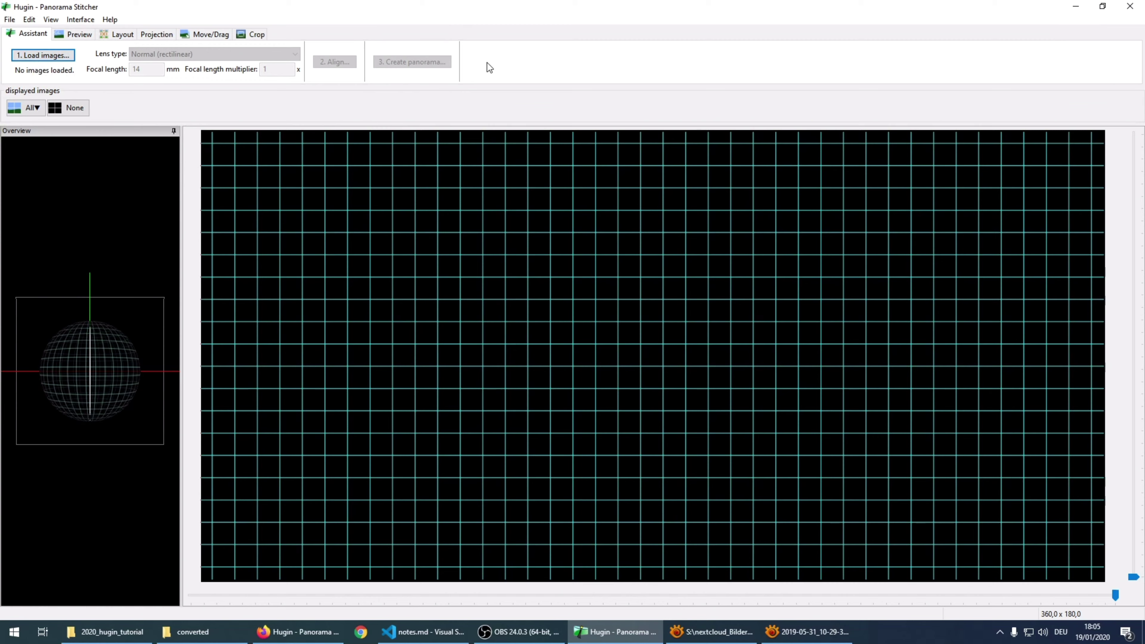
- Load all five JPG photos from the 2017-08-14_panorama_1113B folder into the empty project
click(27, 55)
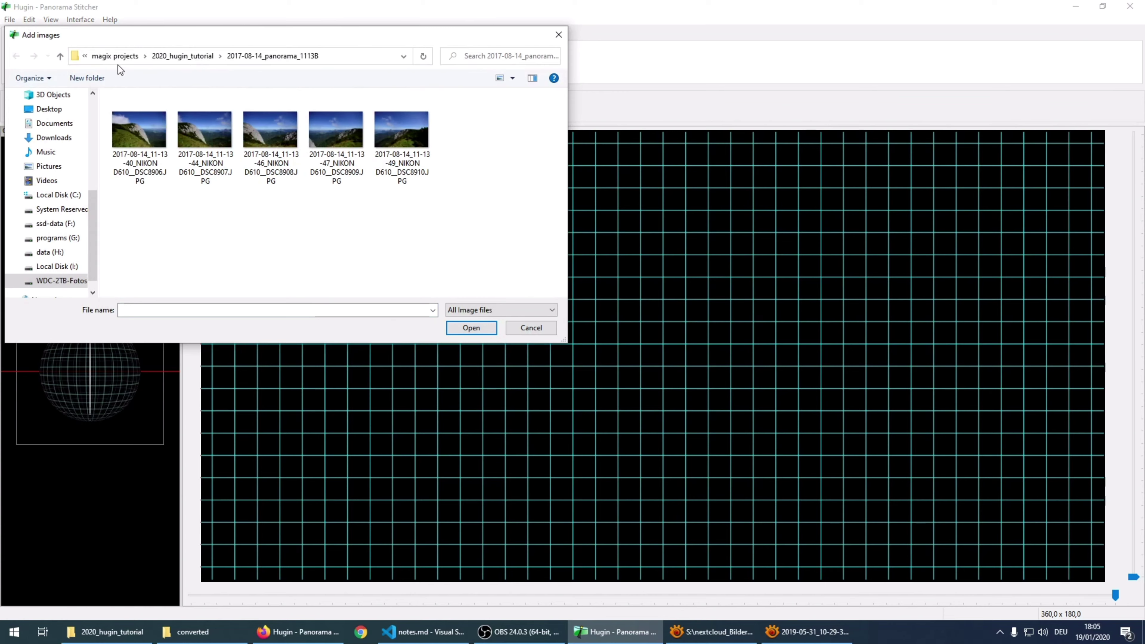
drag(398, 230, 143, 173)
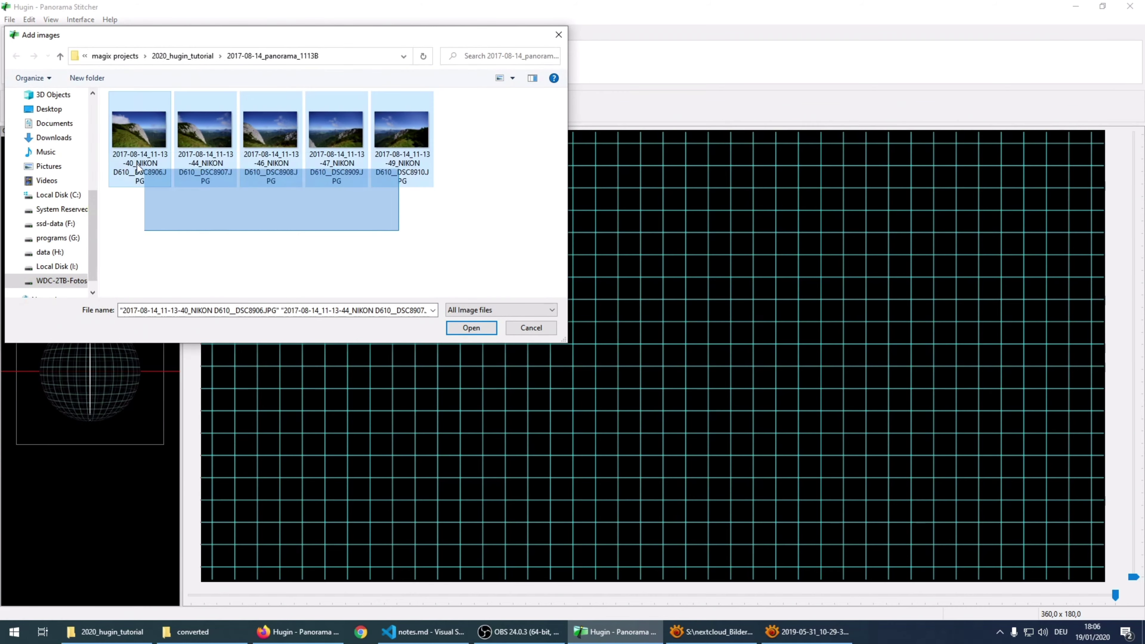
click(472, 328)
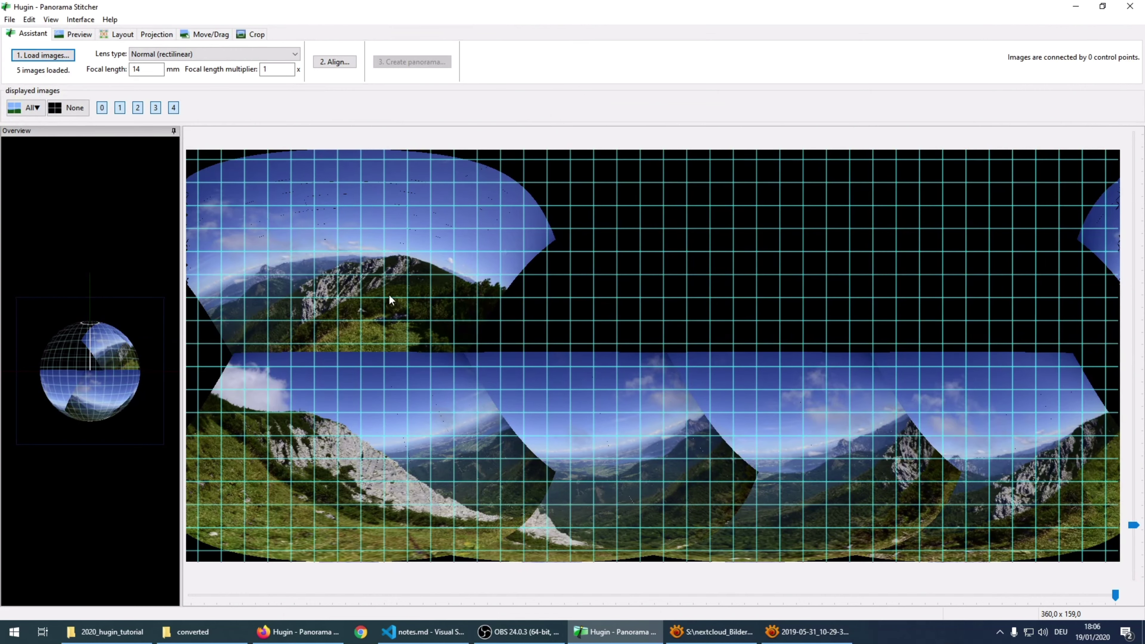
- Review the lens types, choose Normal (rectilinear), and align the five loaded images
click(210, 52)
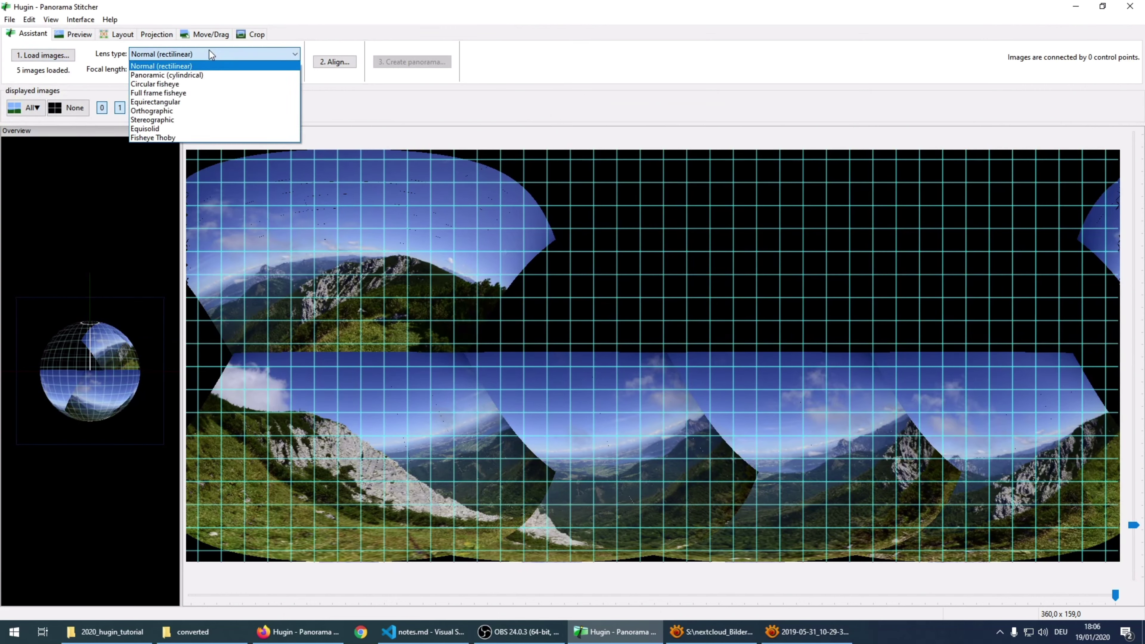
click(218, 49)
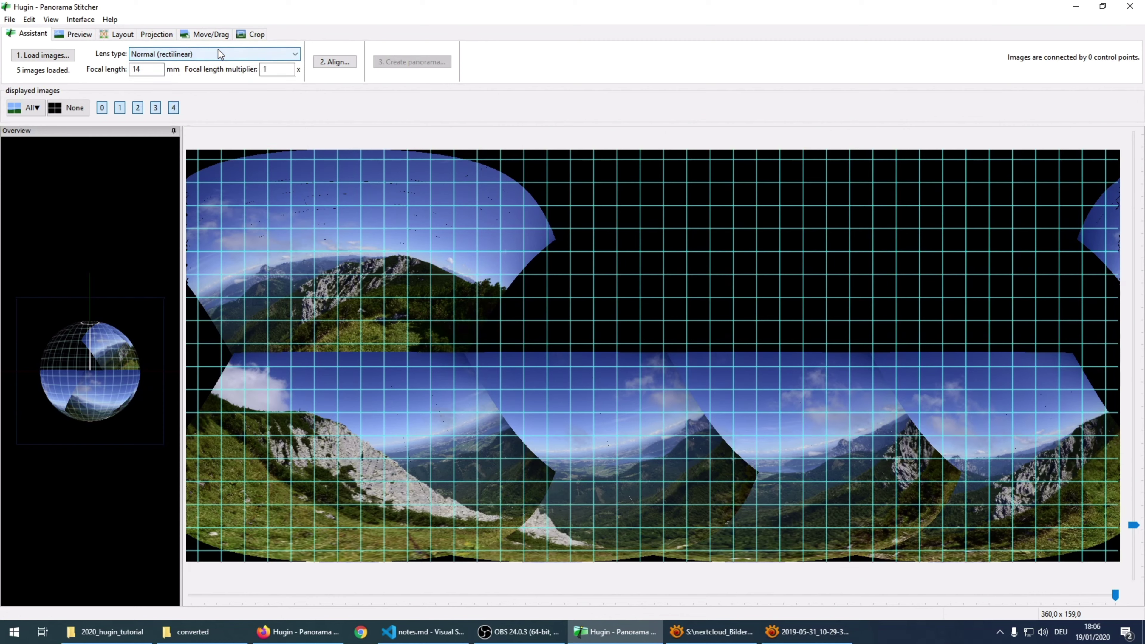
click(204, 58)
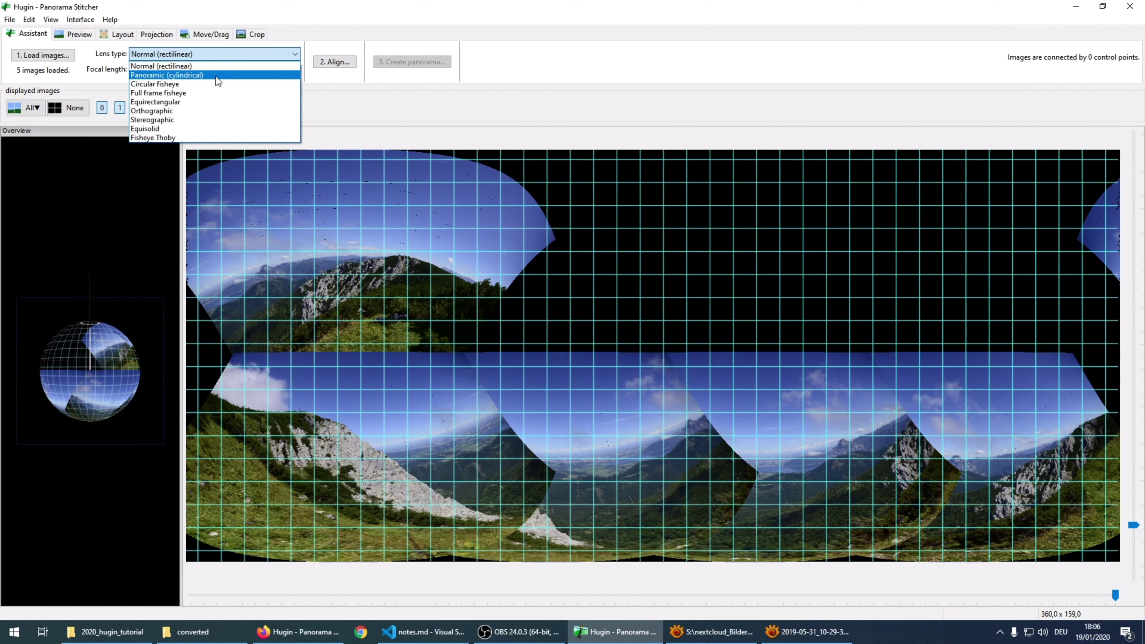
click(181, 66)
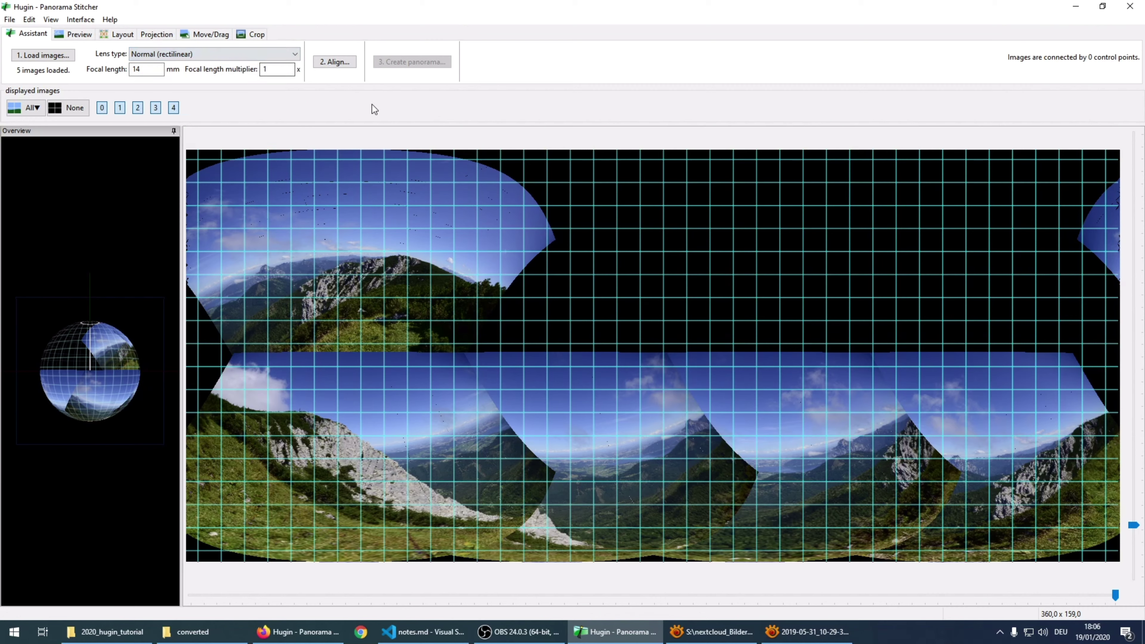
click(337, 62)
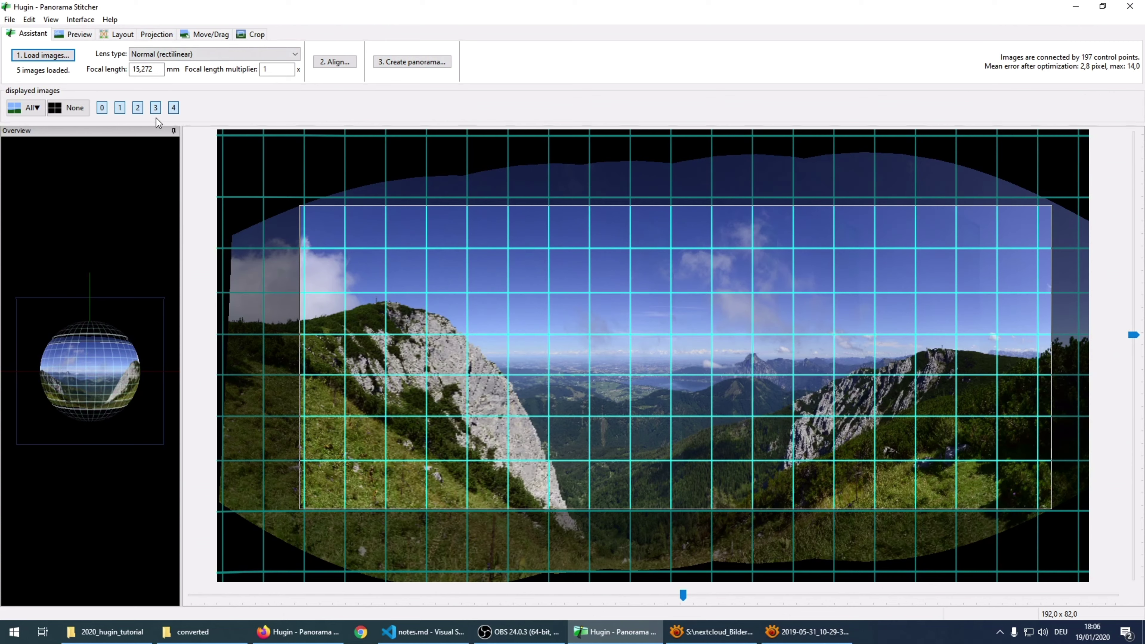
- Display the control points over the aligned panorama in the preview
click(78, 35)
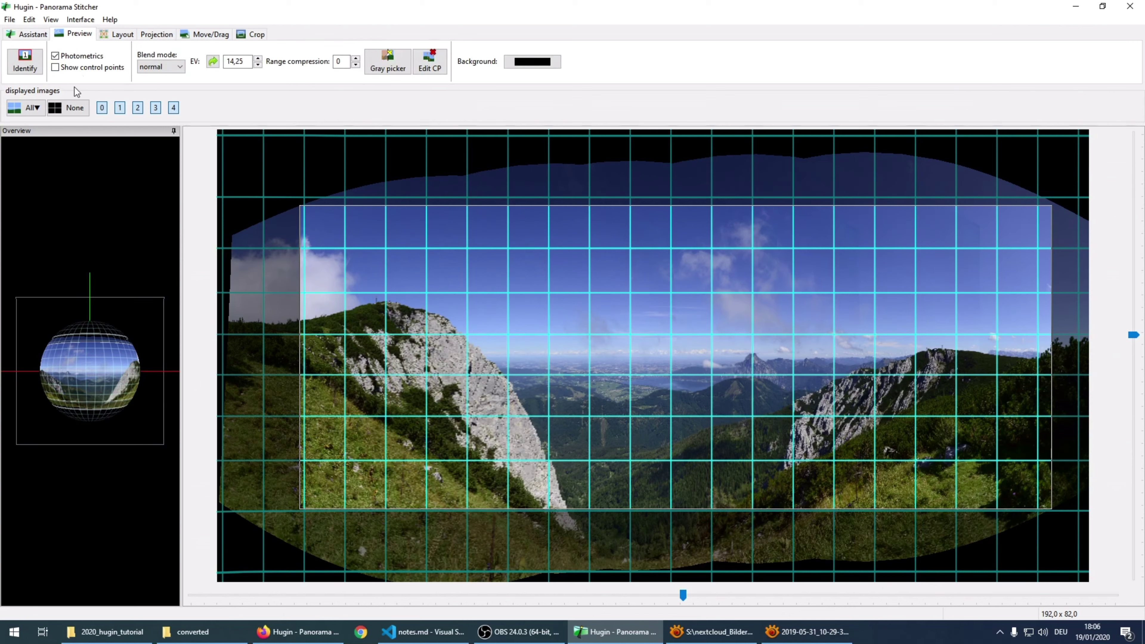
click(194, 35)
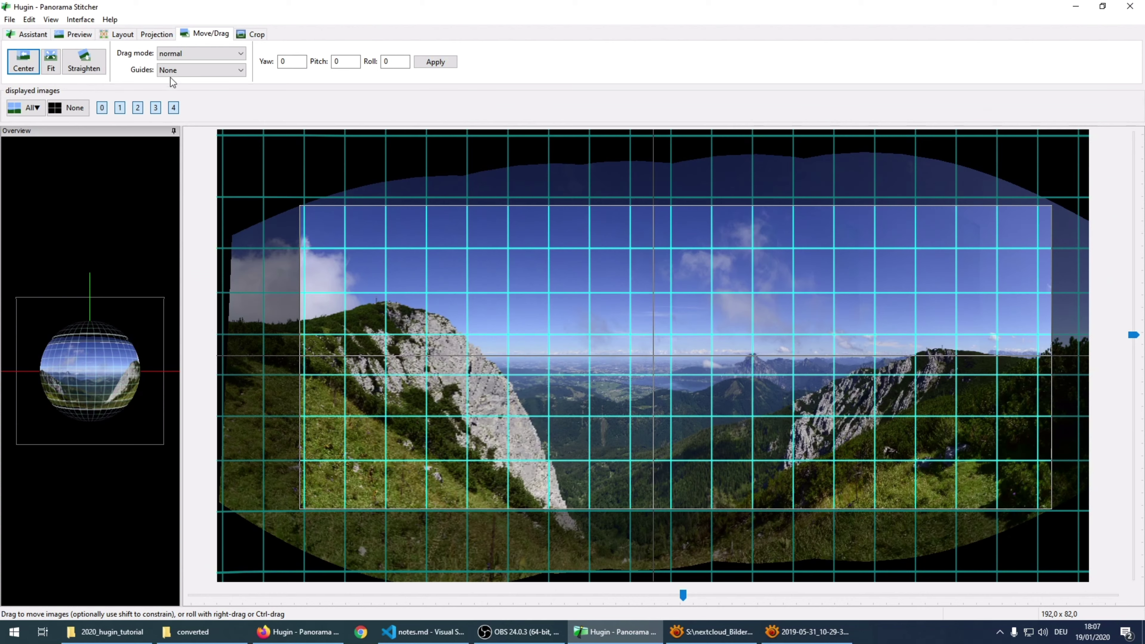
click(85, 36)
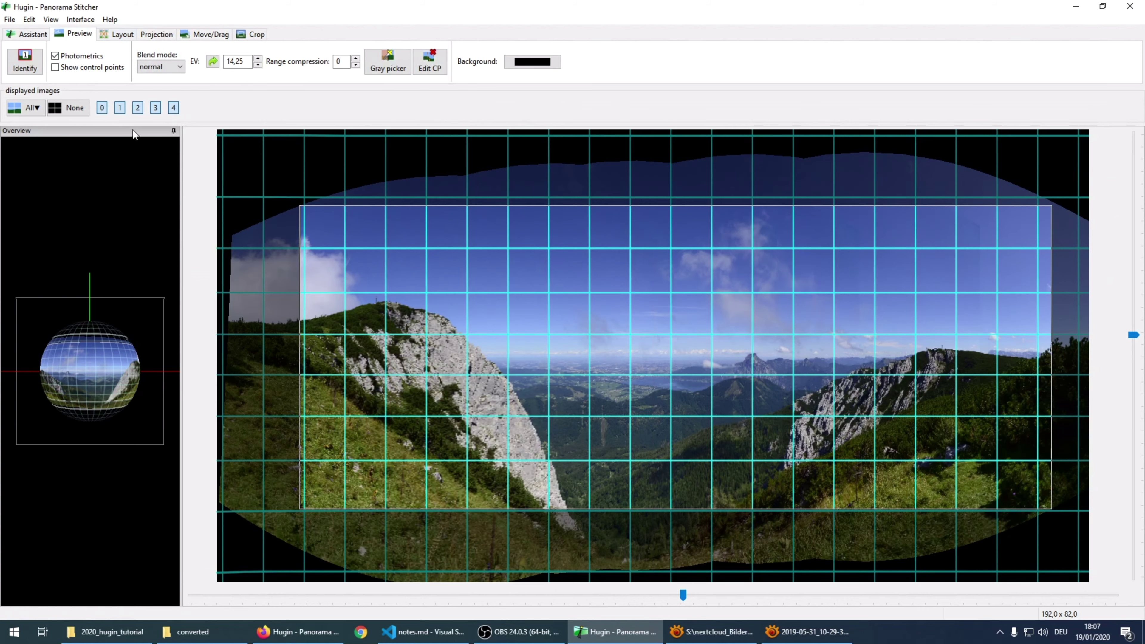
click(56, 68)
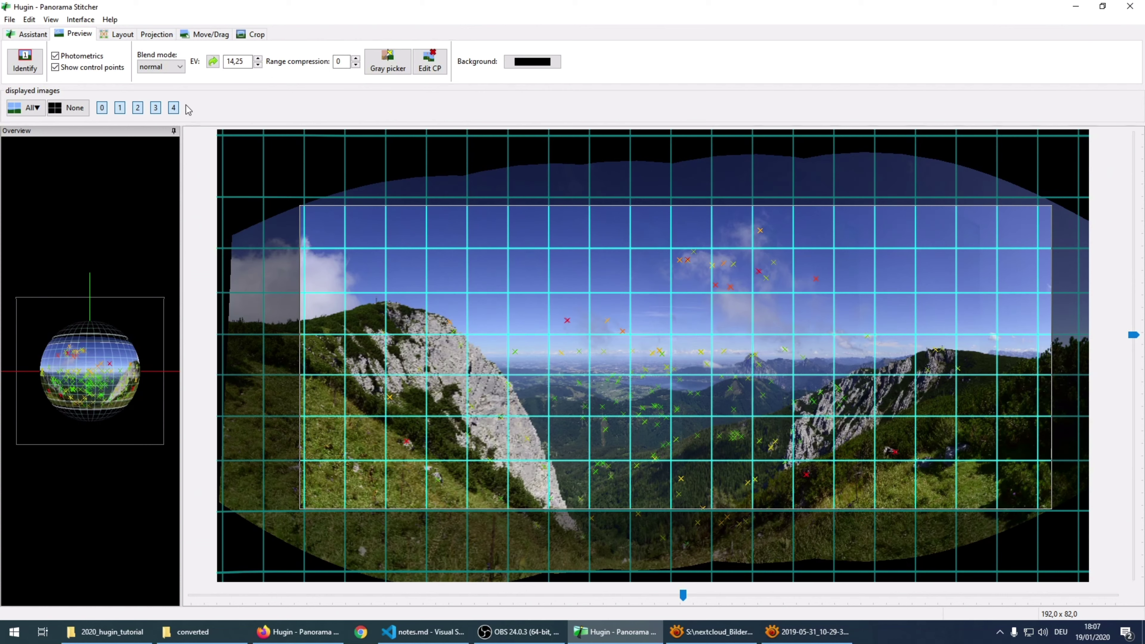
- Straighten the panorama and crop it with Autocrop
click(158, 35)
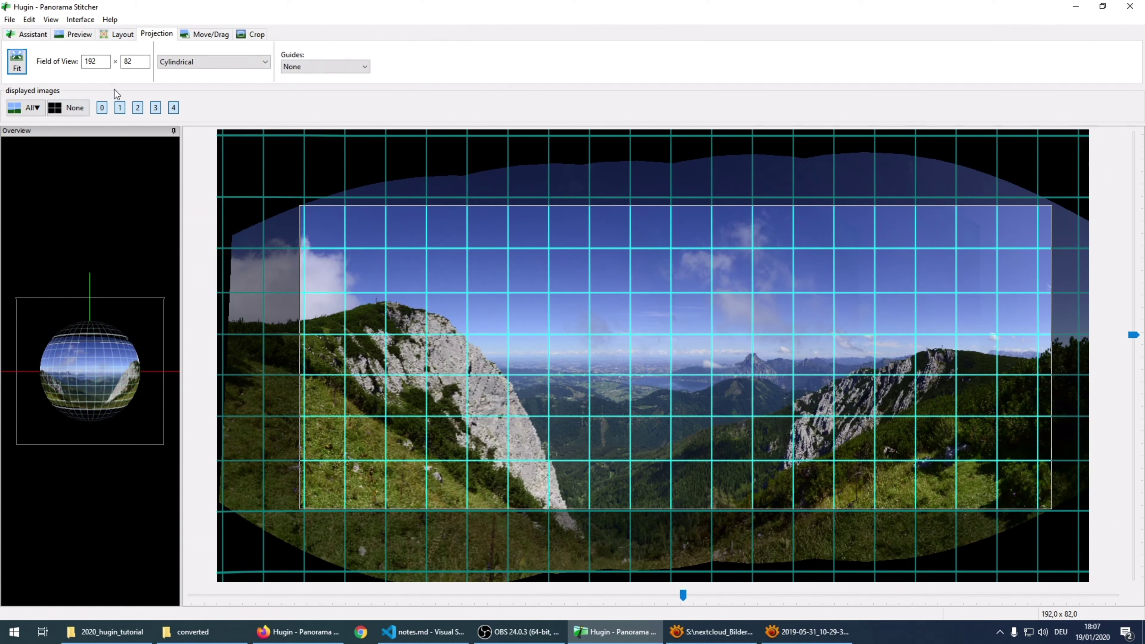
click(193, 40)
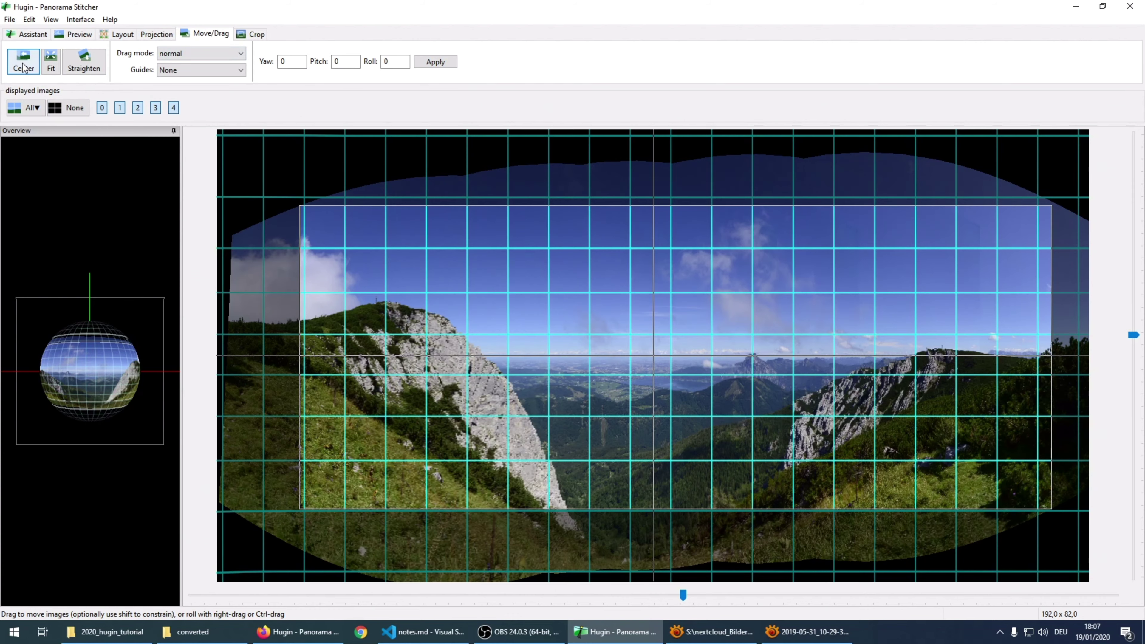
click(84, 62)
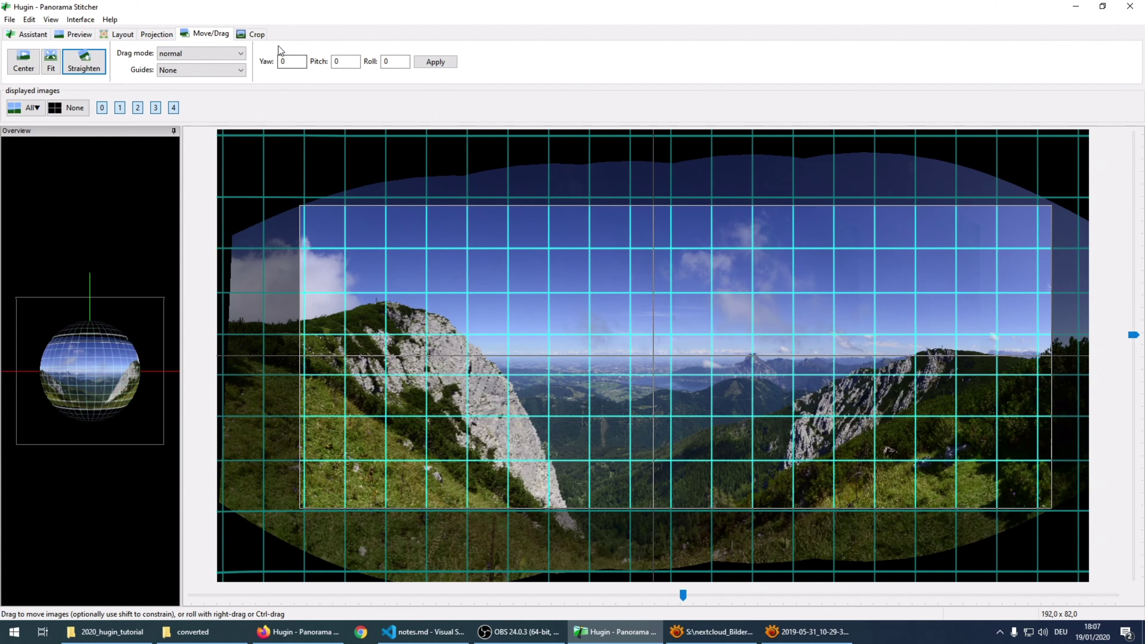
click(265, 35)
click(27, 61)
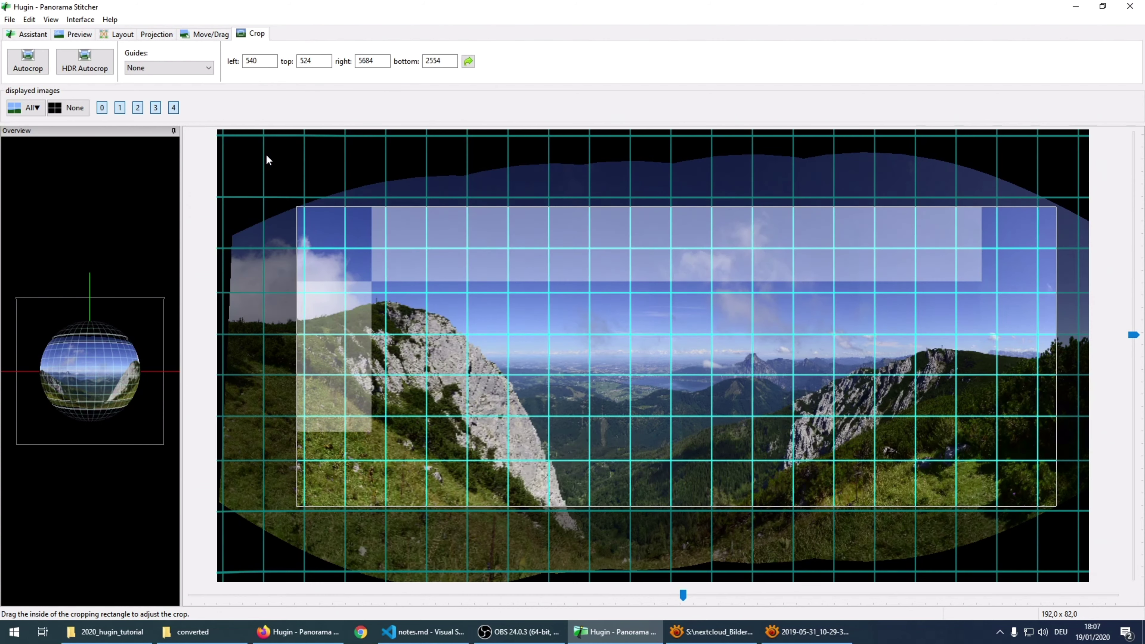
- Start creating the panorama from the Assistant, check the LDR format choices, and accept the output parameters
click(31, 37)
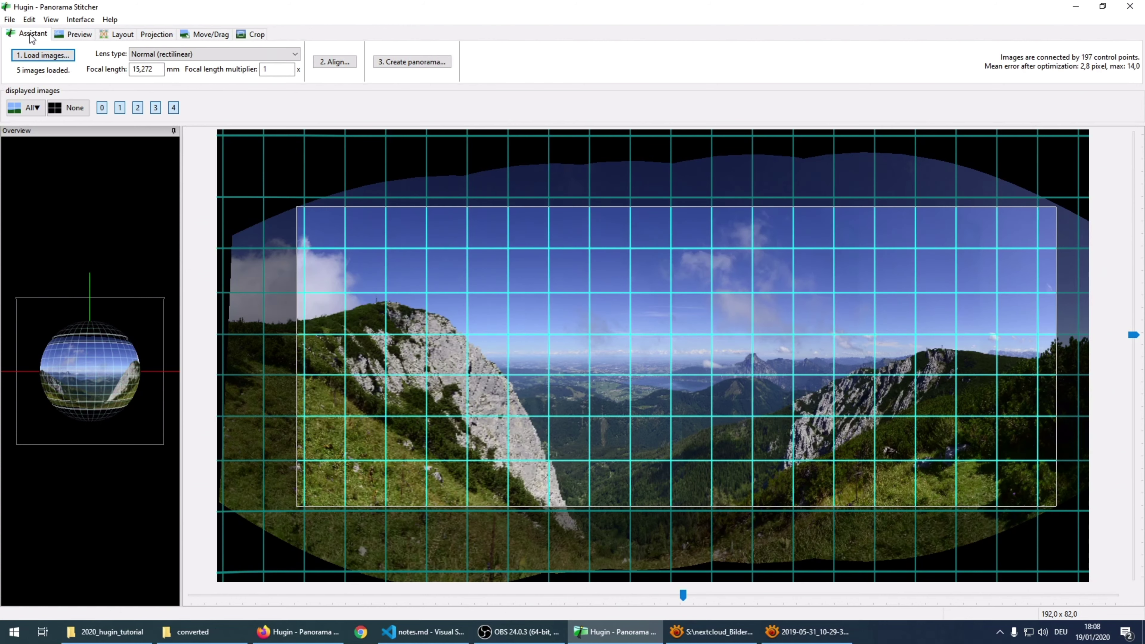
click(383, 64)
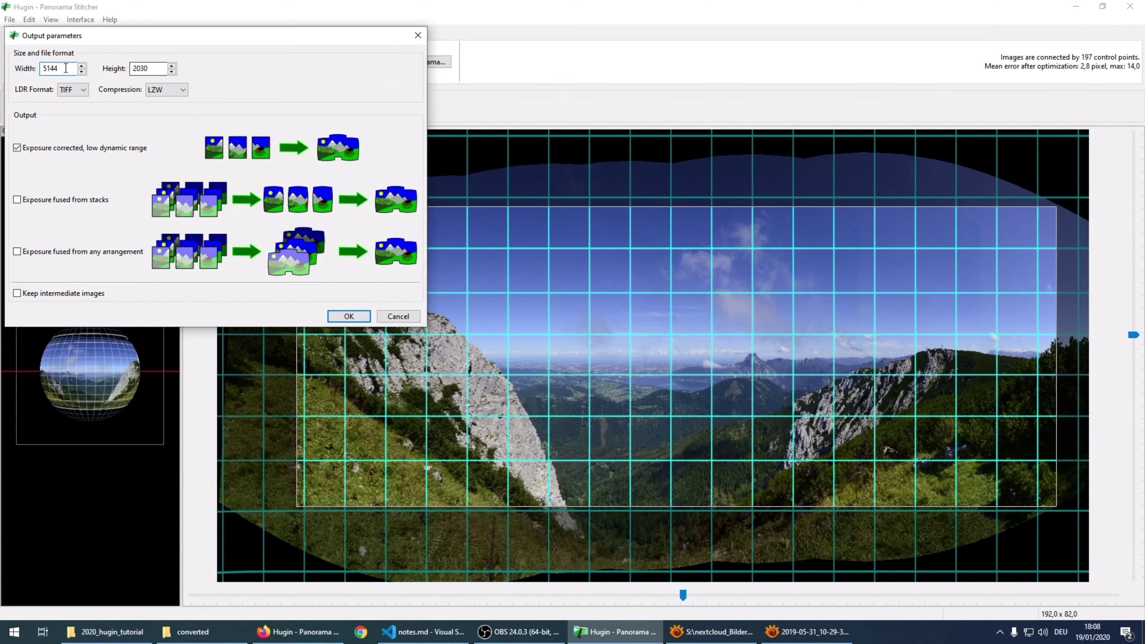
click(76, 92)
click(346, 316)
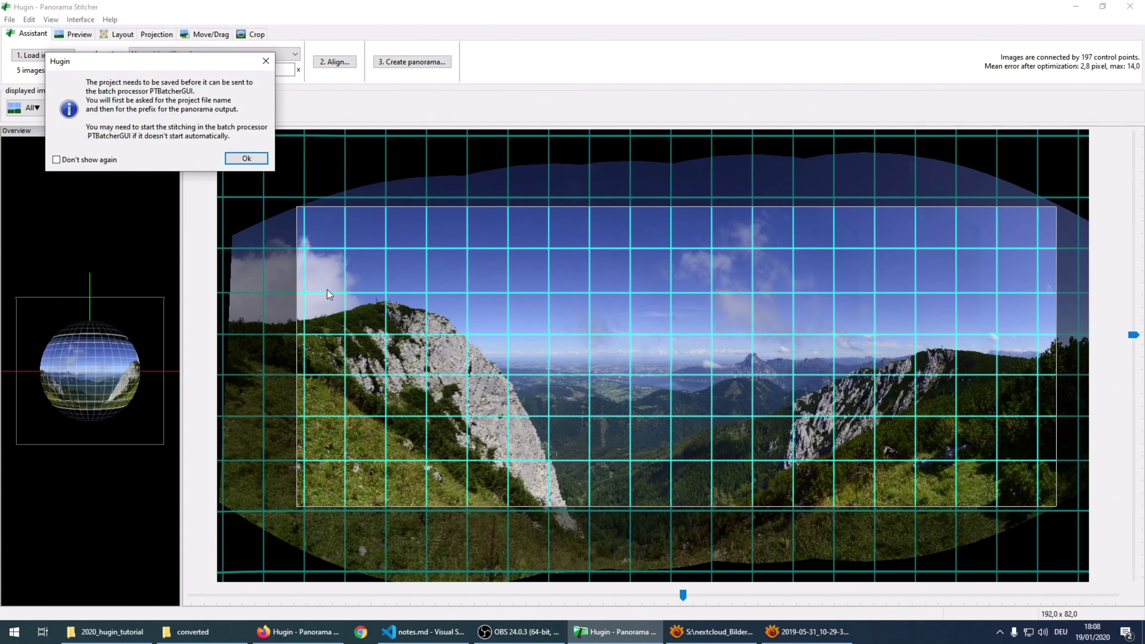
- Save the project file and output prefix under their suggested names in the 2017-08-14_panorama_1113B folder to start stitching
click(257, 159)
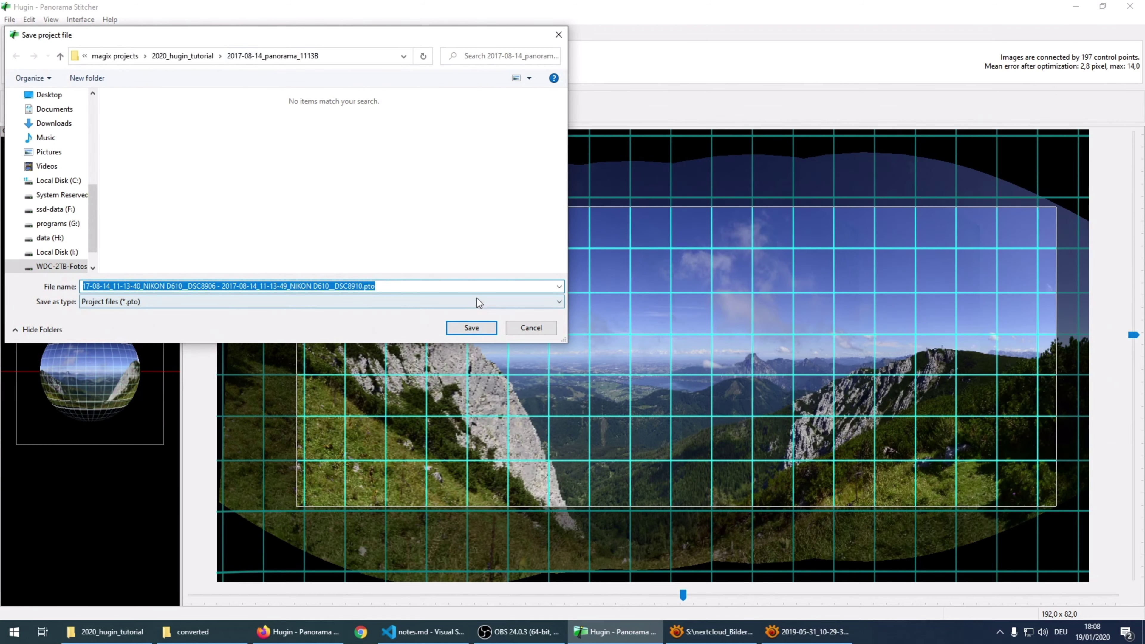
click(471, 328)
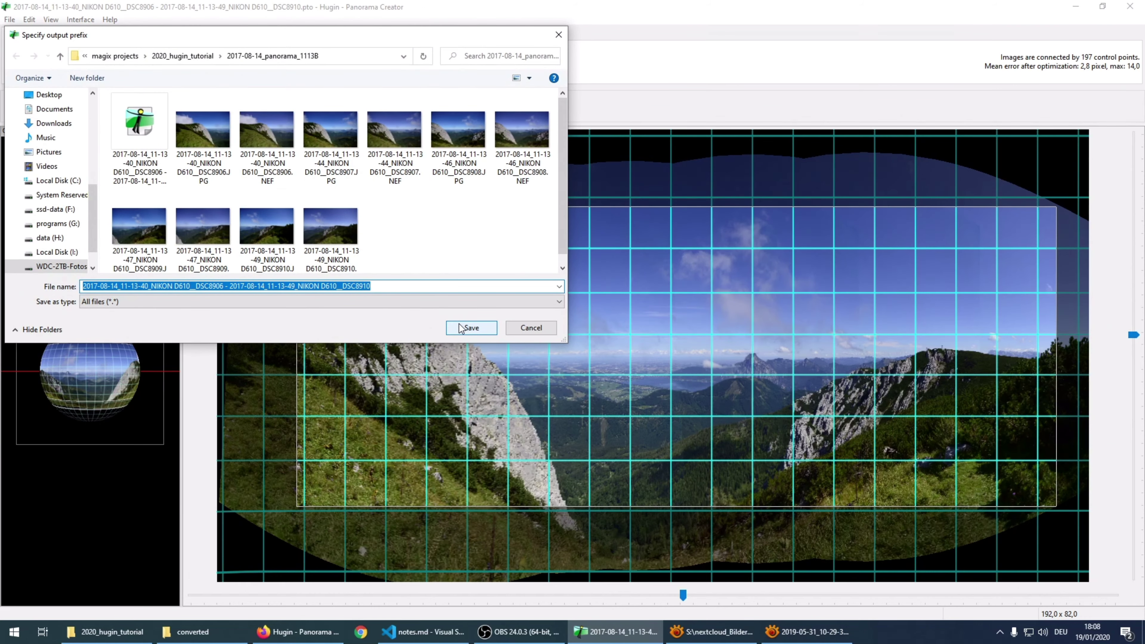
click(472, 327)
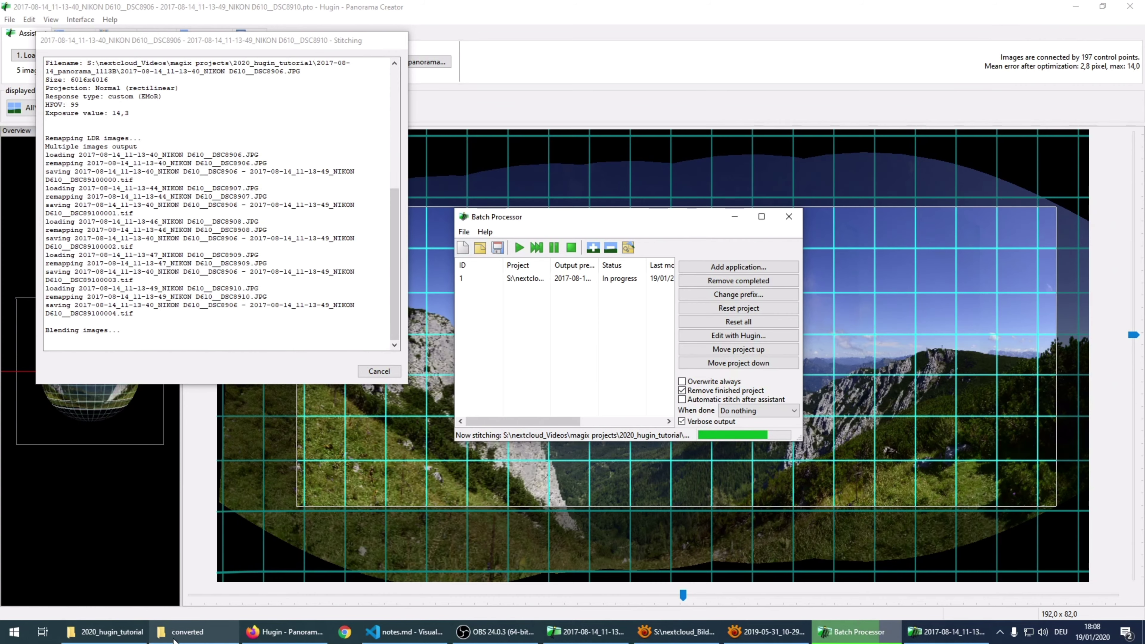
- Switch to File Explorer, open the 2017-08-14_panorama_1113B folder, and view its output TIFFs in XnView MP, through to the stitched panorama
click(108, 632)
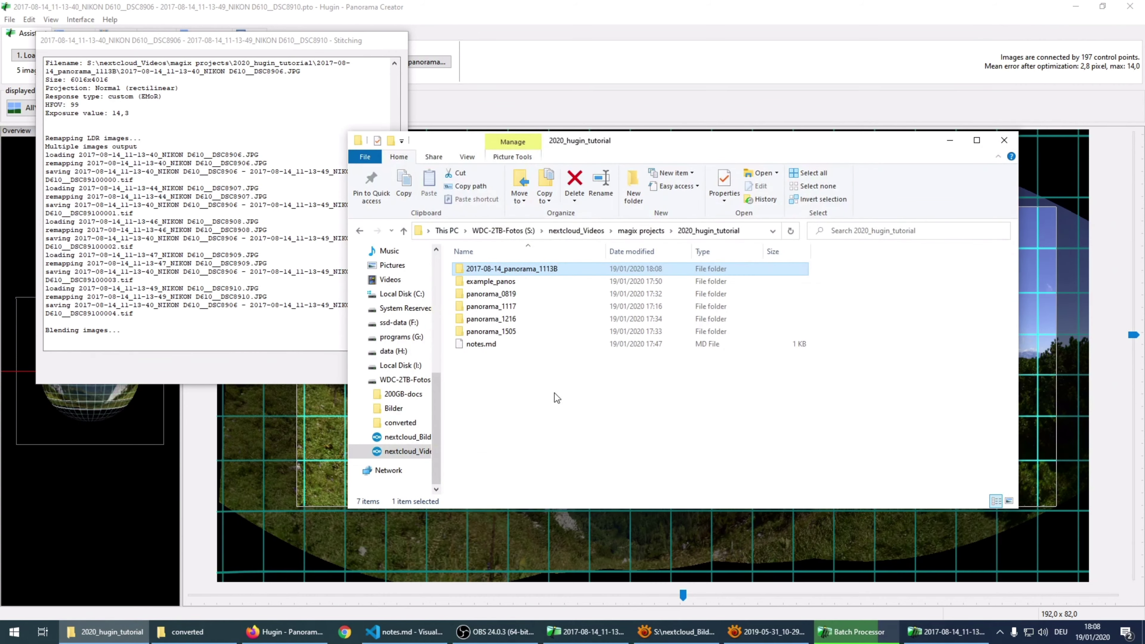
double_click(508, 269)
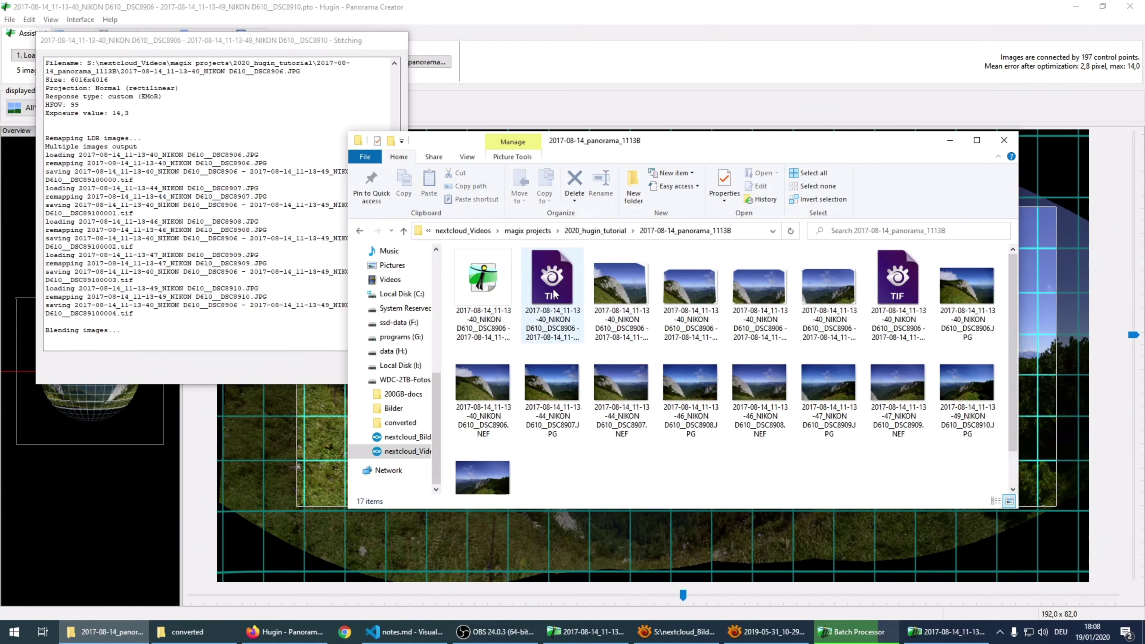
double_click(638, 307)
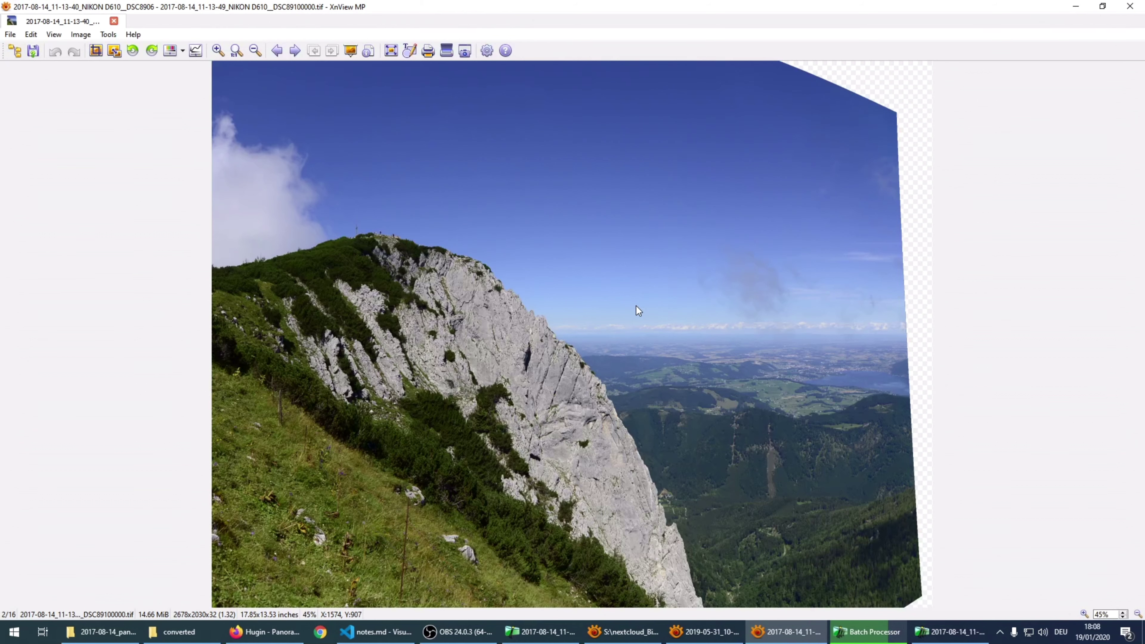
scroll(589, 300, down, 2)
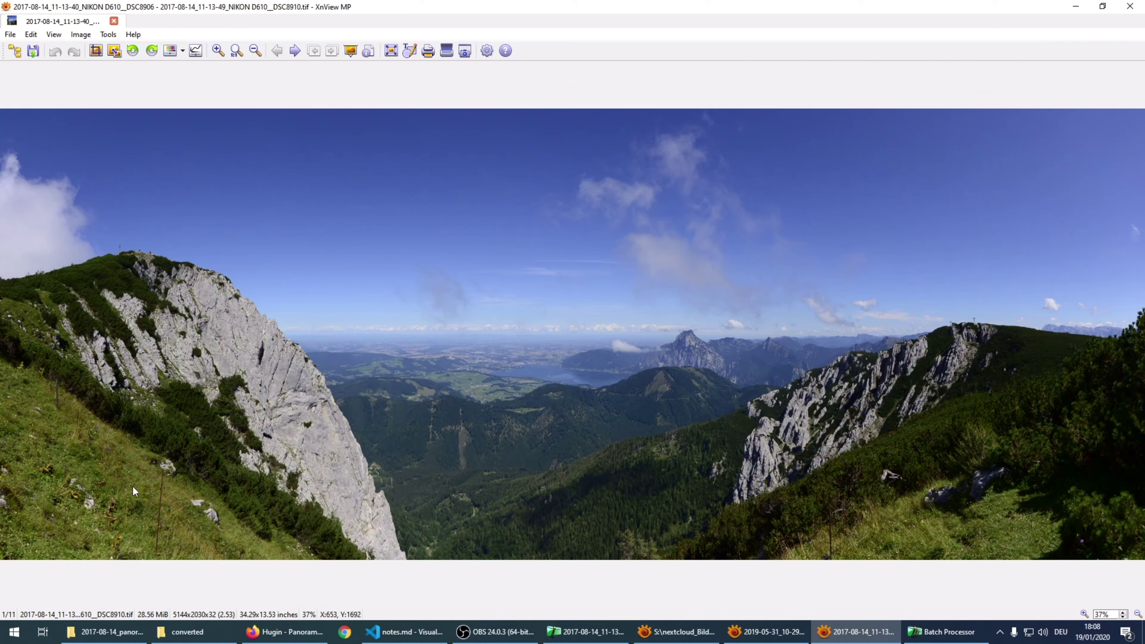
- Examine the stitched panorama at 100% for blending errors along the cliff and valley, returning to the full view
scroll(132, 488, up, 3)
drag(132, 488, 52, 281)
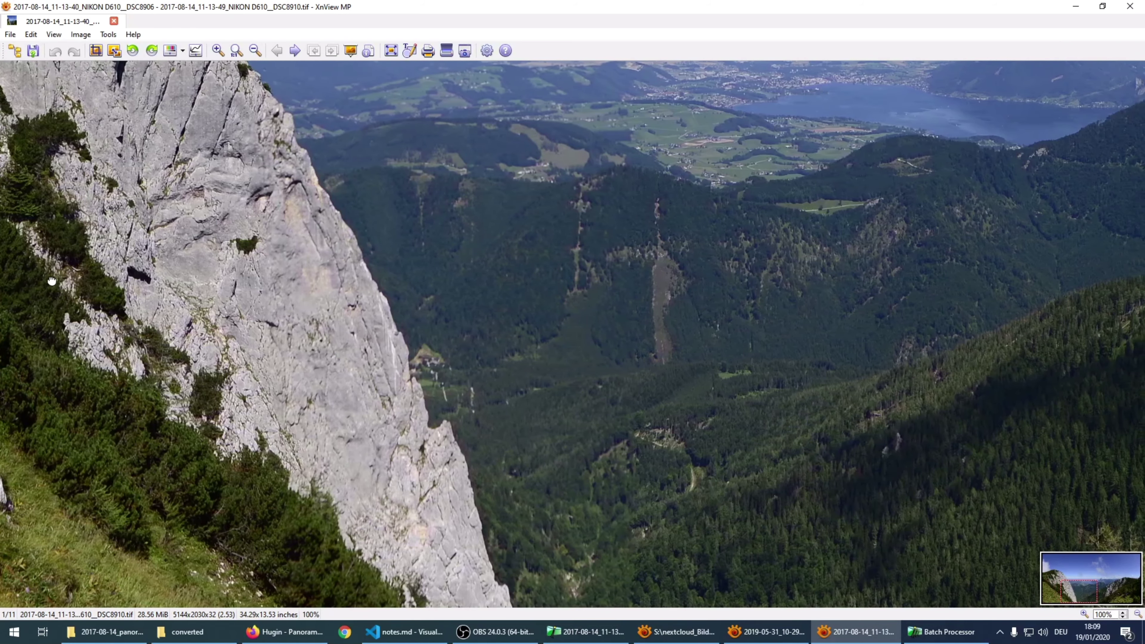
scroll(450, 499, down, 3)
scroll(455, 474, up, 3)
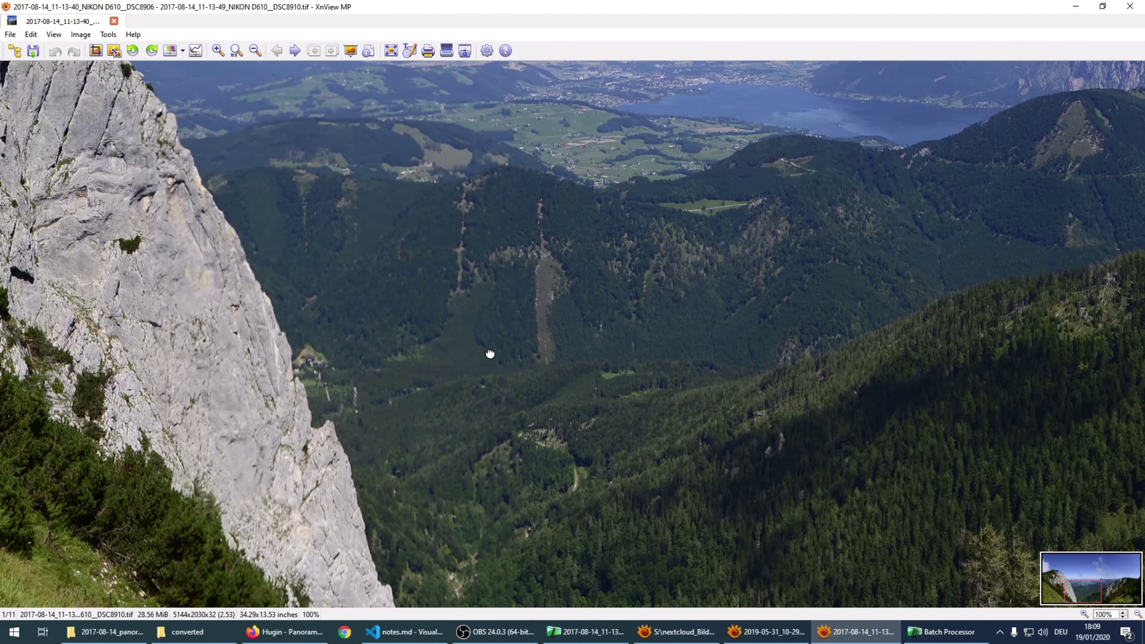
drag(488, 376, 221, 461)
key(slash)
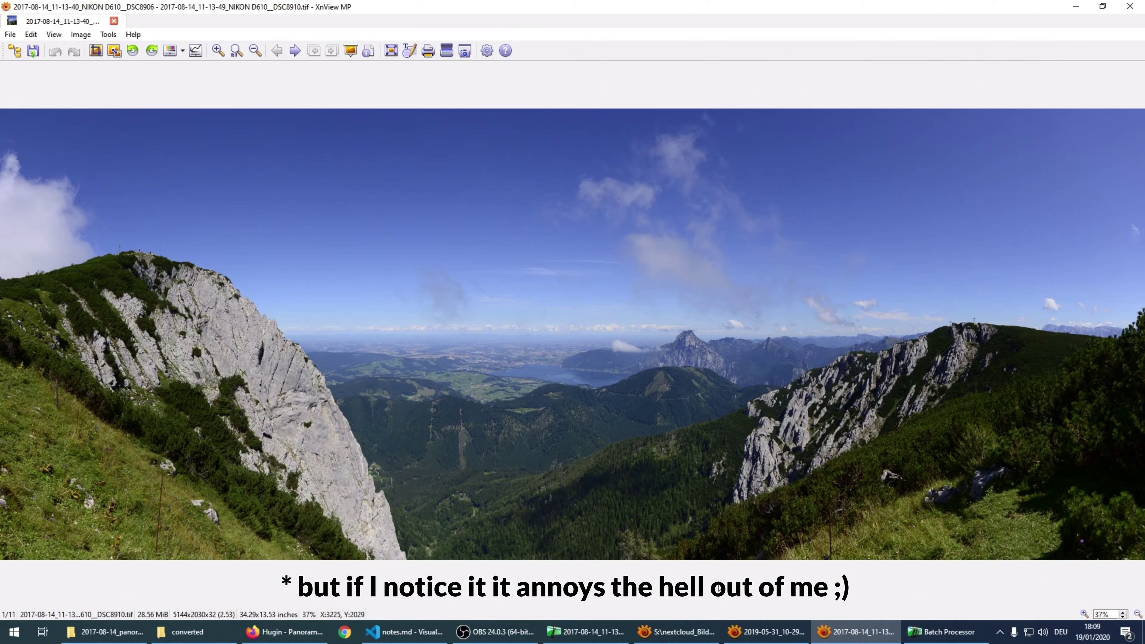
key(slash)
drag(431, 375, 485, 389)
key(slash)
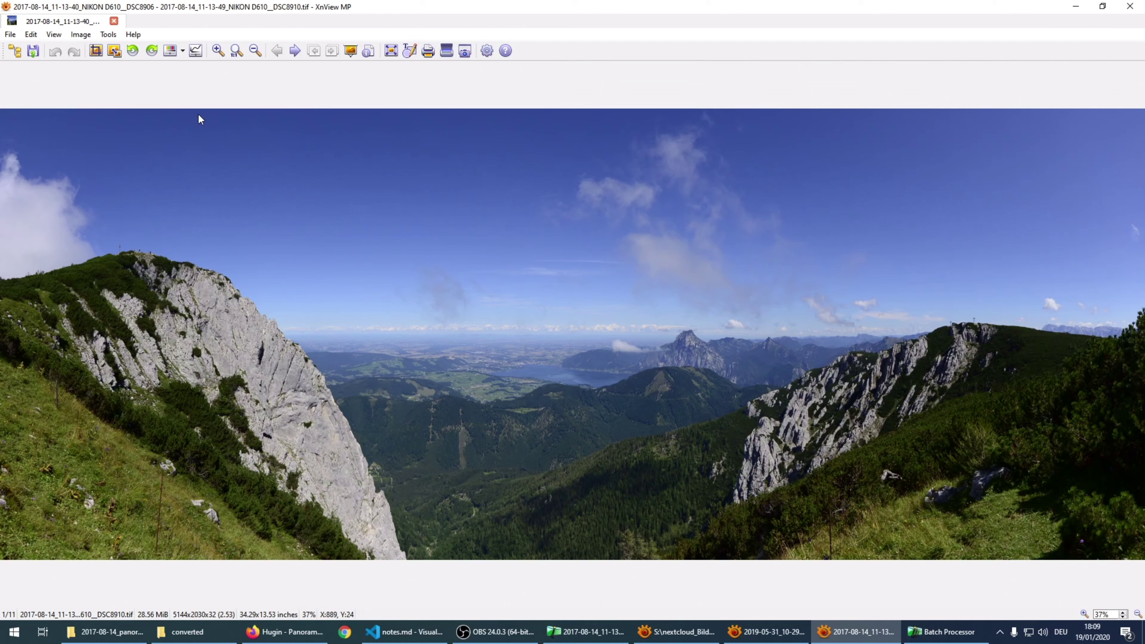
- Start exporting the stitched TIFF panorama as a JPEG with quality 92
click(17, 36)
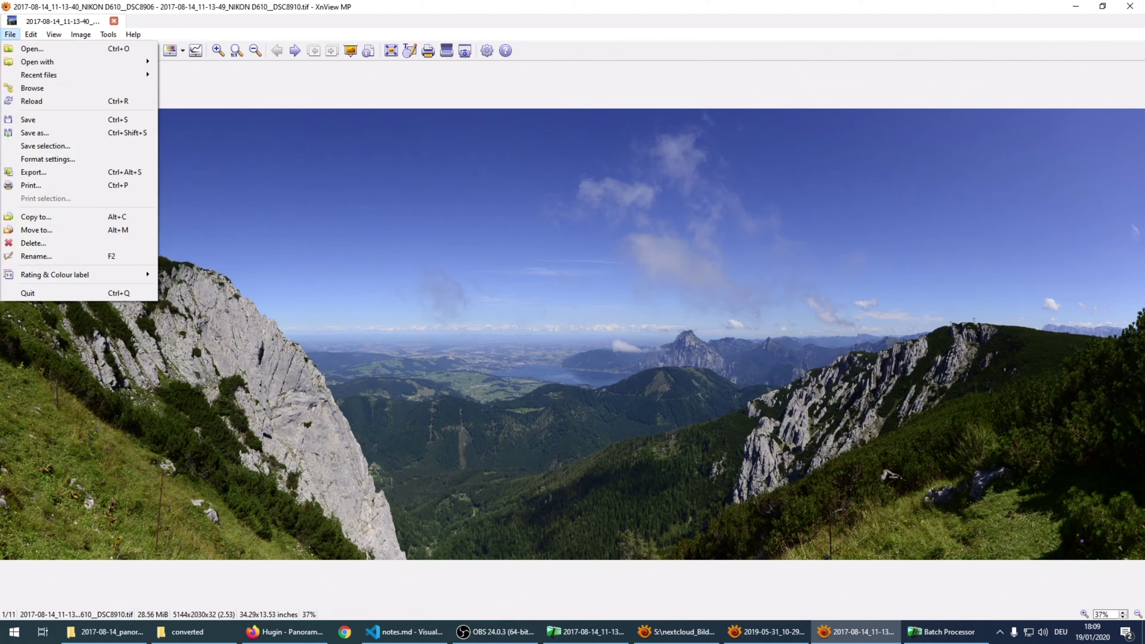
click(64, 175)
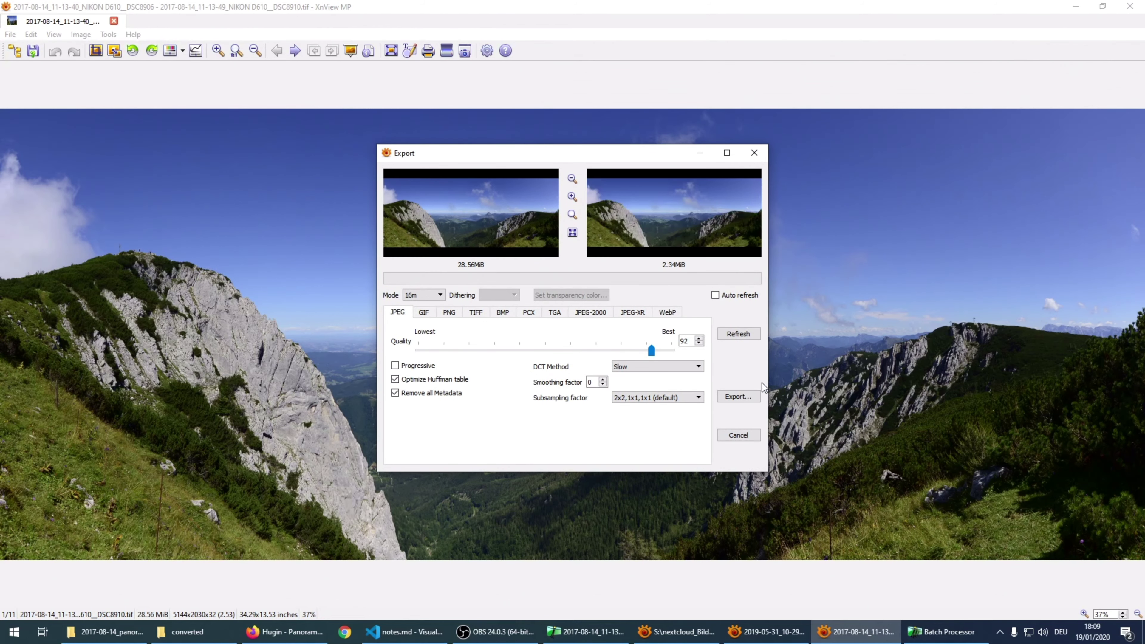
click(742, 397)
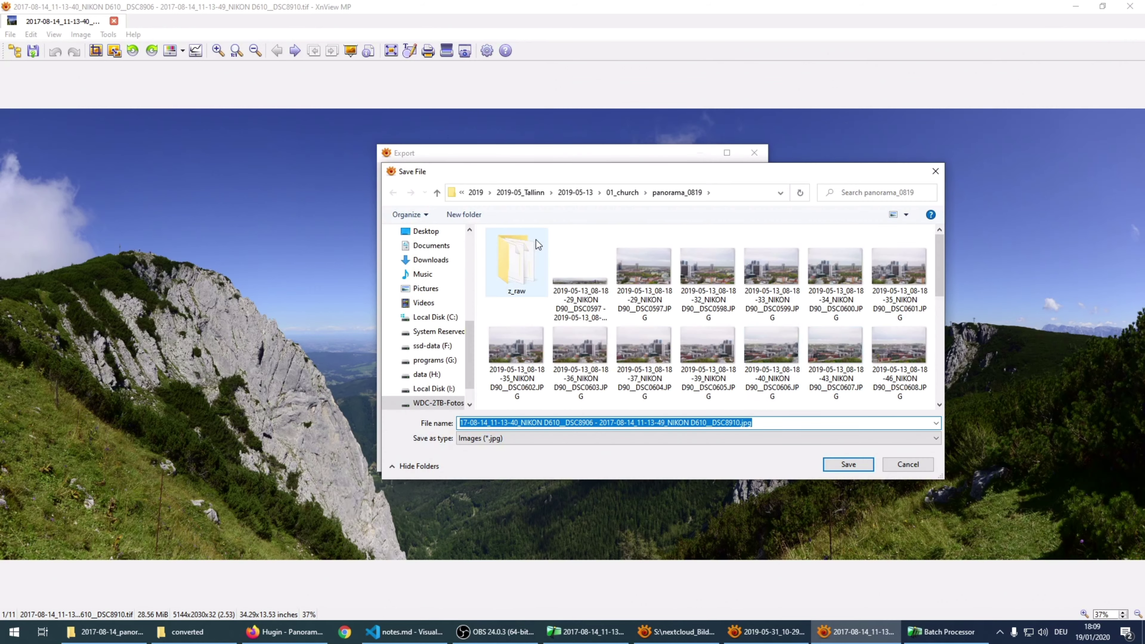
- Leave the save dialog and copy the path of the 2017-08-14_panorama_1113B folder from File Explorer
click(908, 464)
click(187, 632)
click(194, 632)
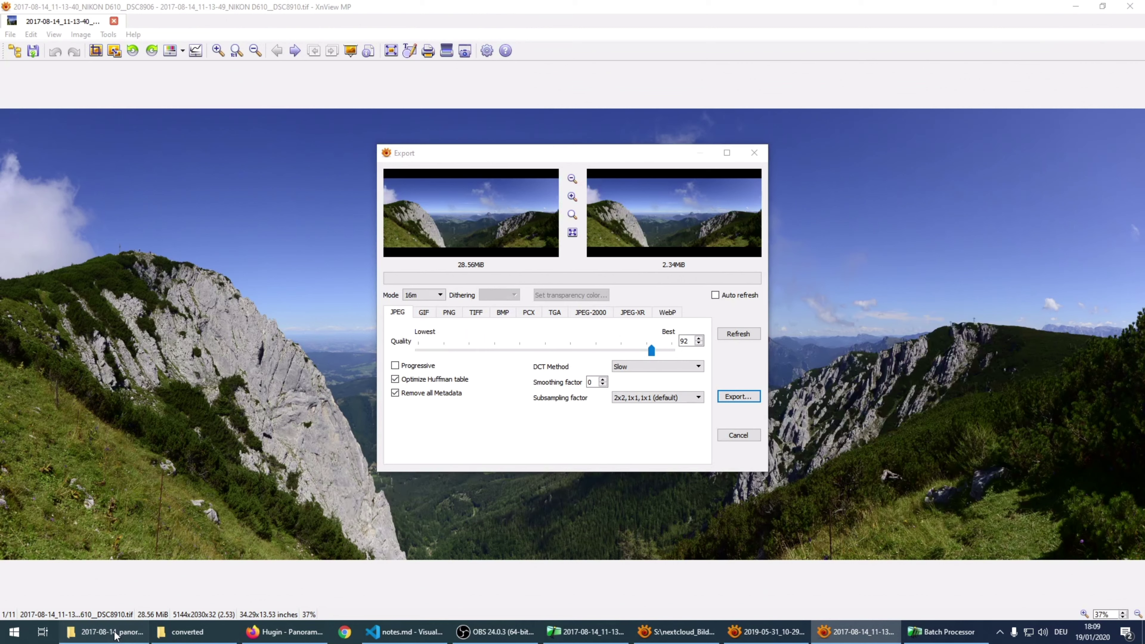
click(108, 632)
click(749, 230)
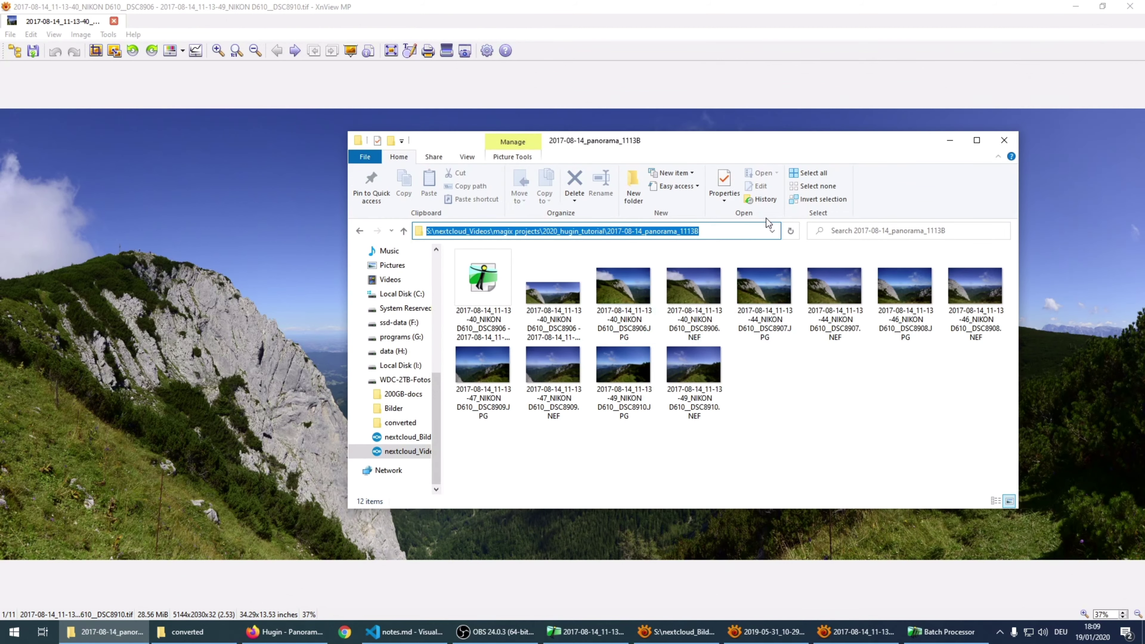
click(950, 140)
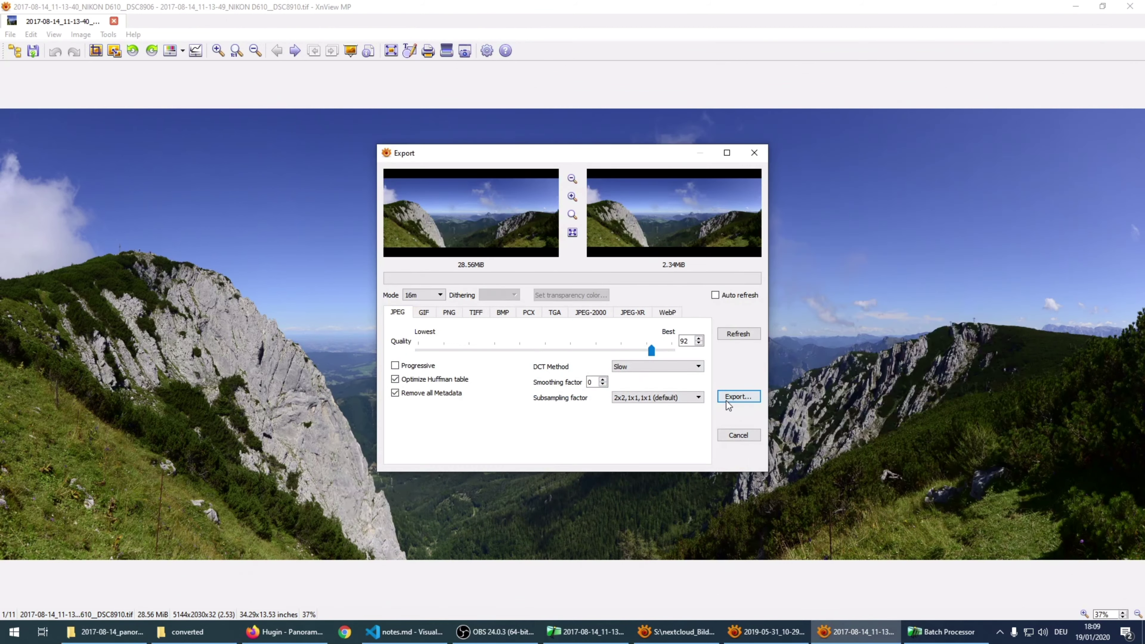
- Export the JPEG under its suggested name into the copied 2017-08-14_panorama_1113B path and close the image
click(738, 397)
click(738, 199)
key(ctrl+v)
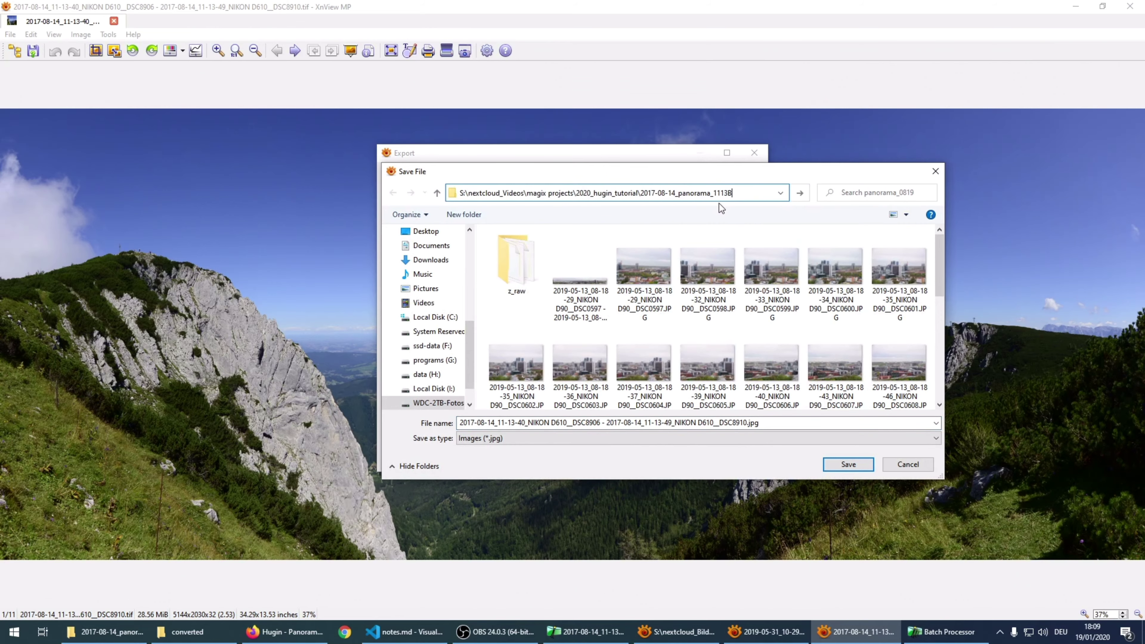
key(Return)
click(848, 464)
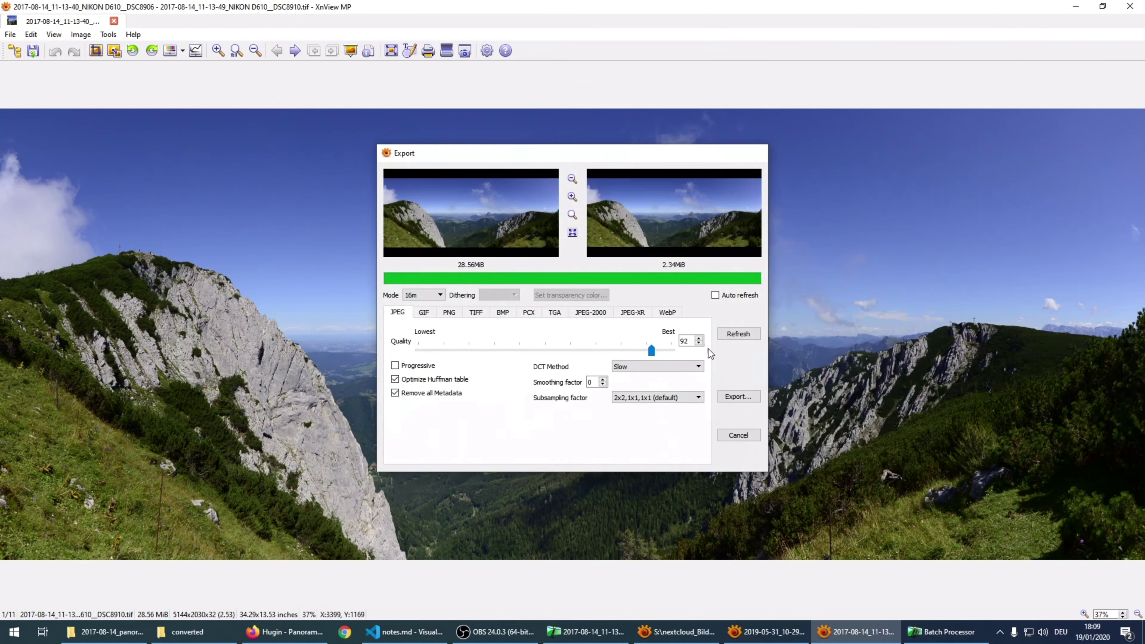
click(113, 21)
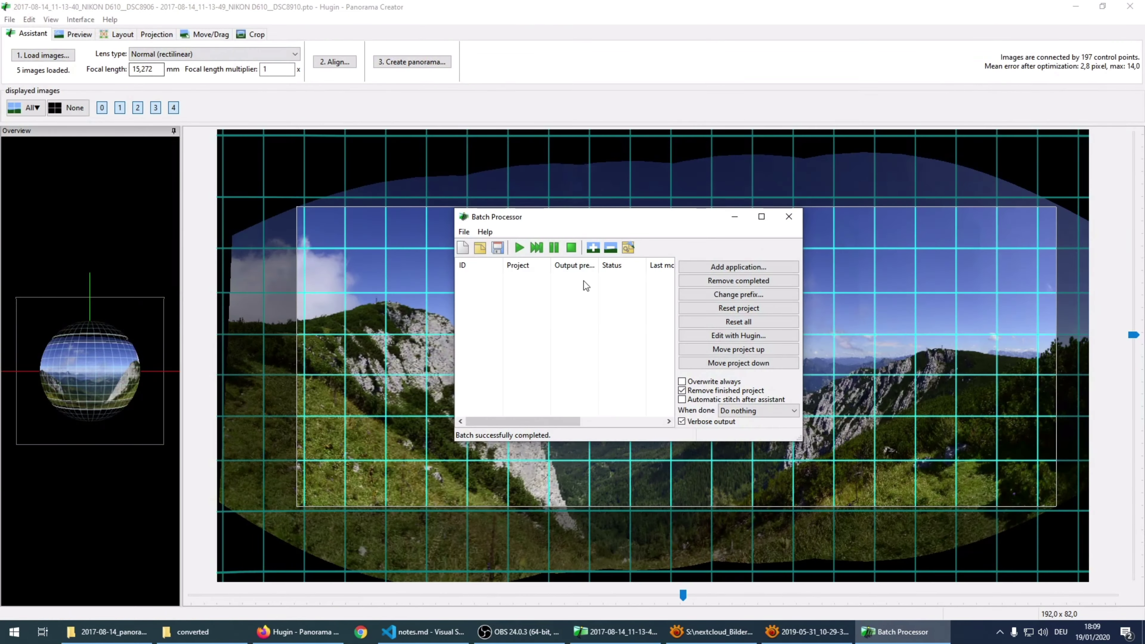
- Open the exported panorama JPEG from the 2017-08-14_panorama_1113B folder to check it, and close it again
click(108, 632)
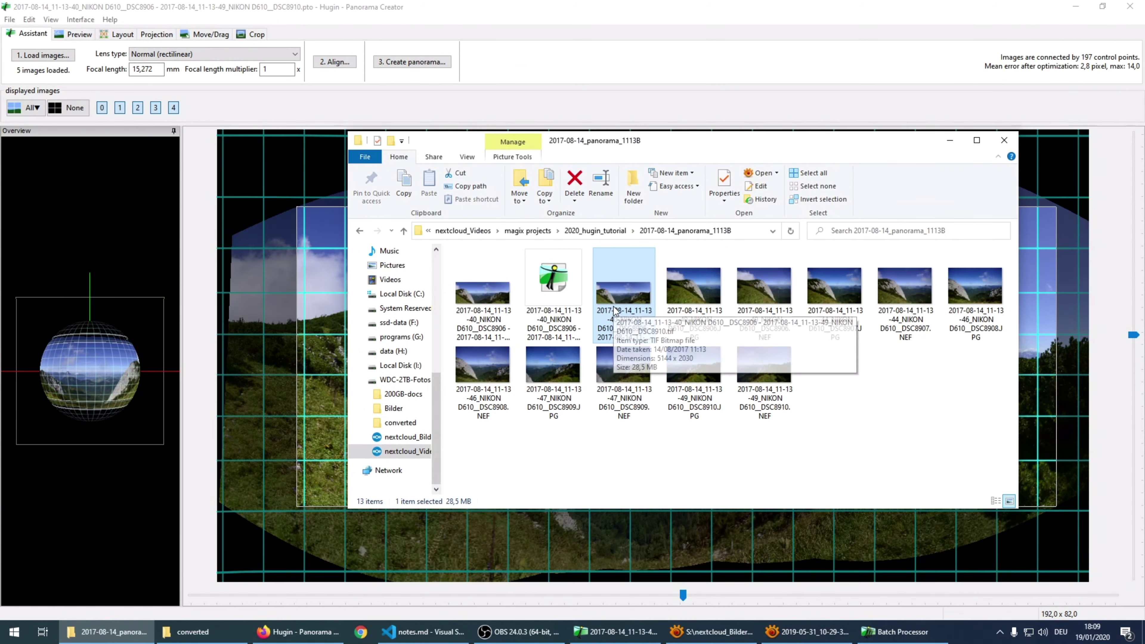
click(496, 306)
right_click(493, 301)
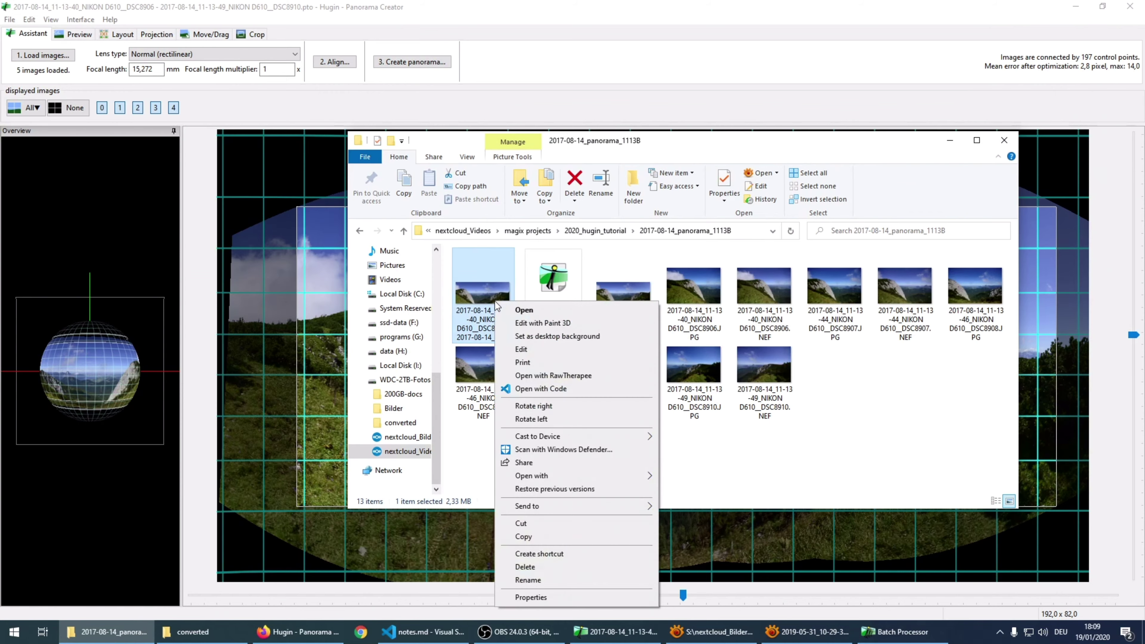
click(489, 307)
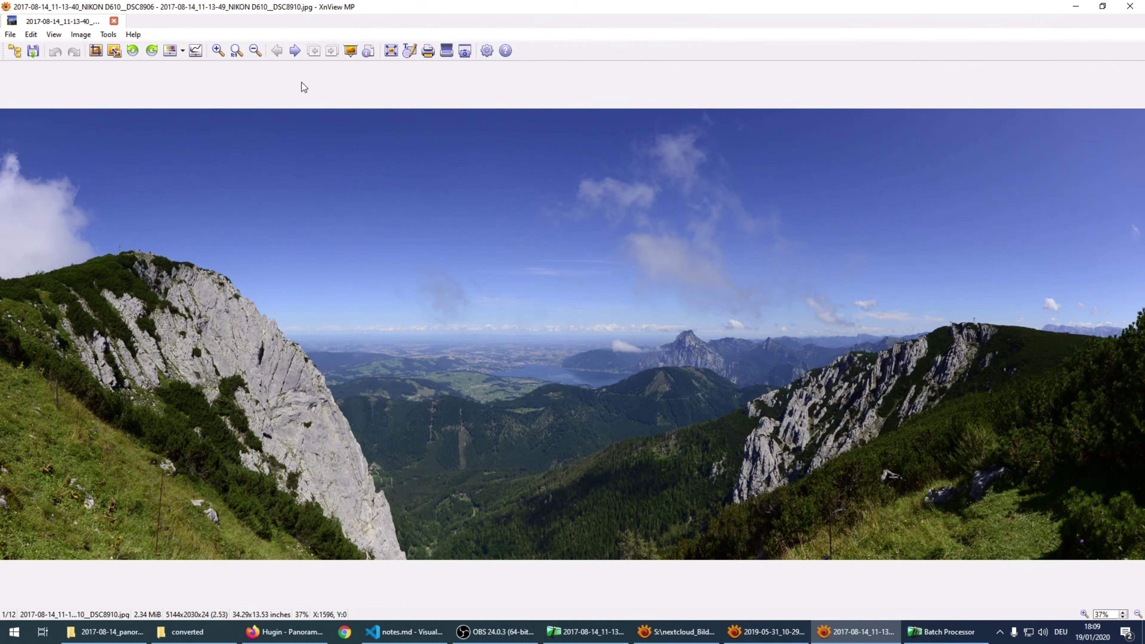
click(114, 21)
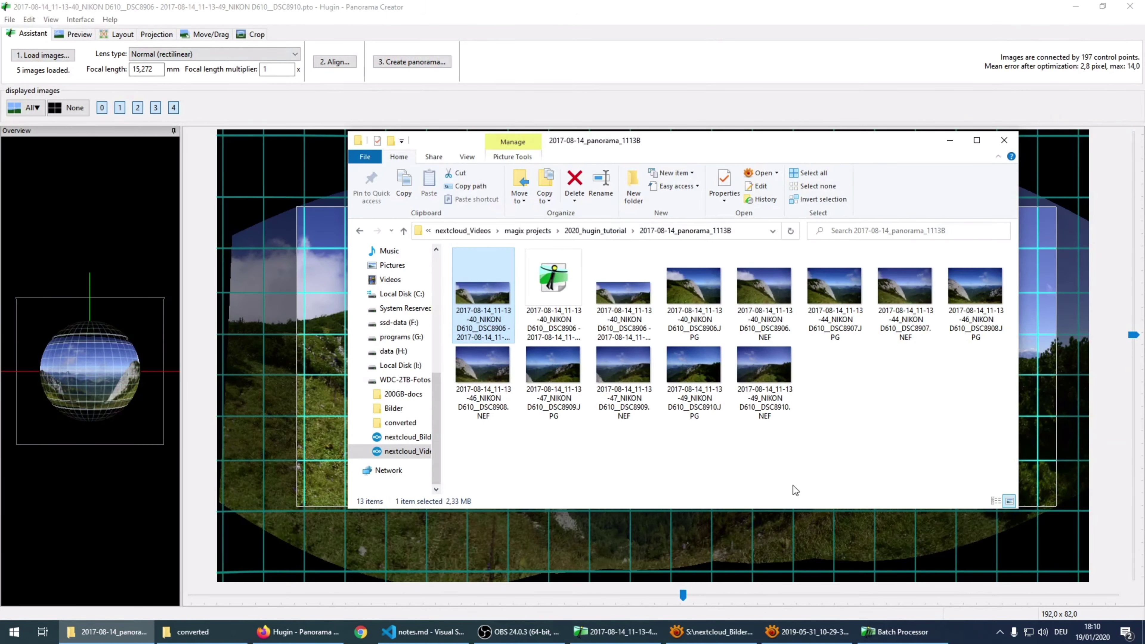
click(875, 432)
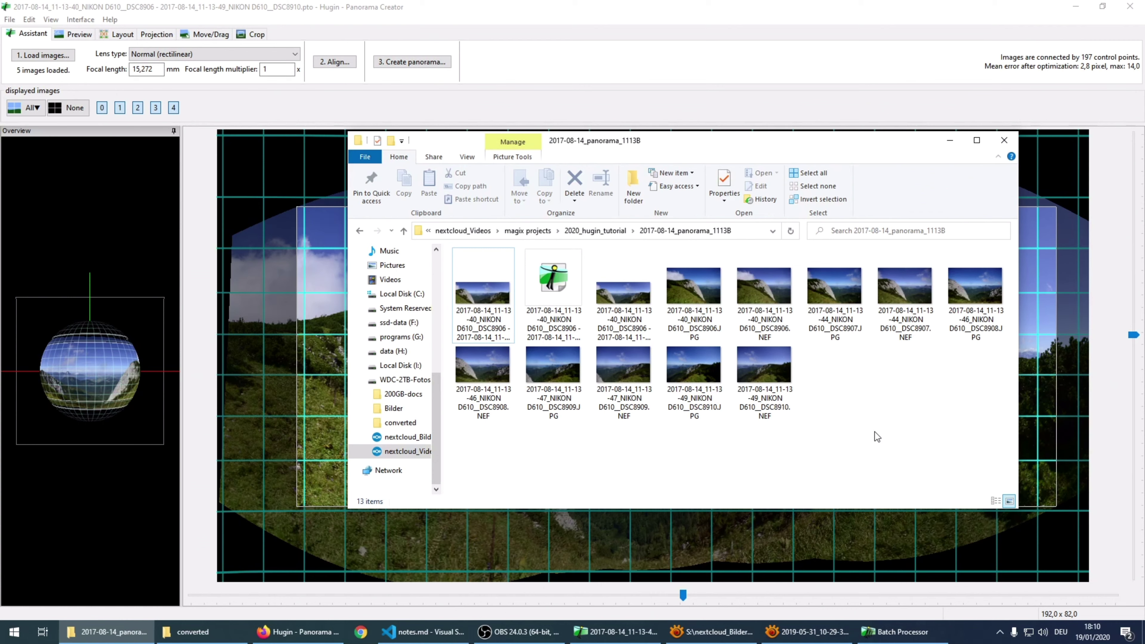